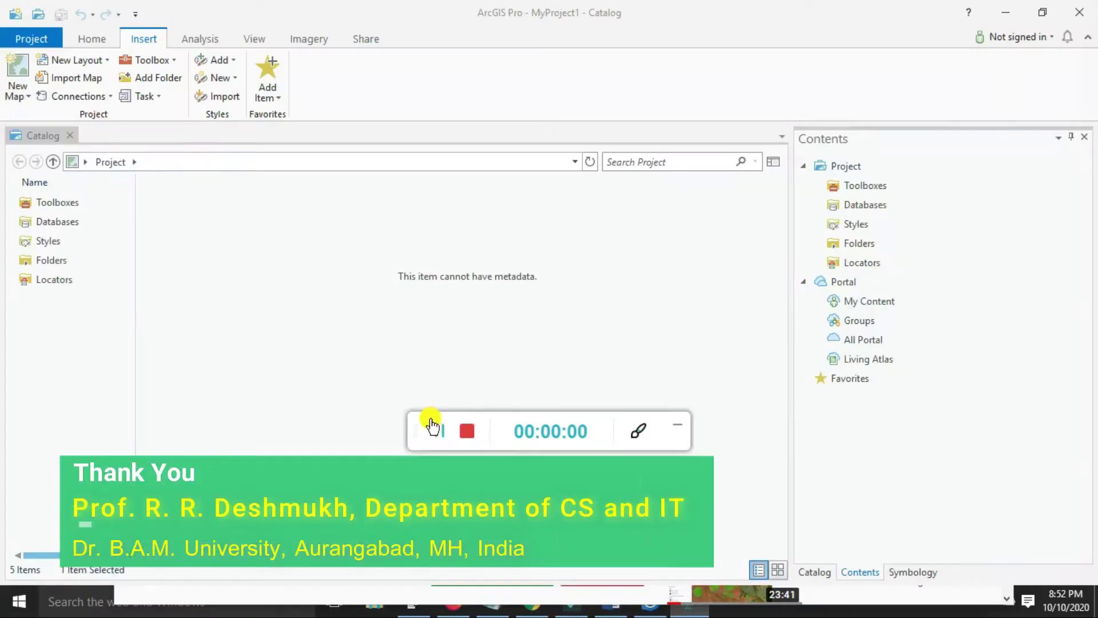
Create a new 2D map with the default topographic and hillshade basemaps
left_click_drag(432, 431, 728, 598)
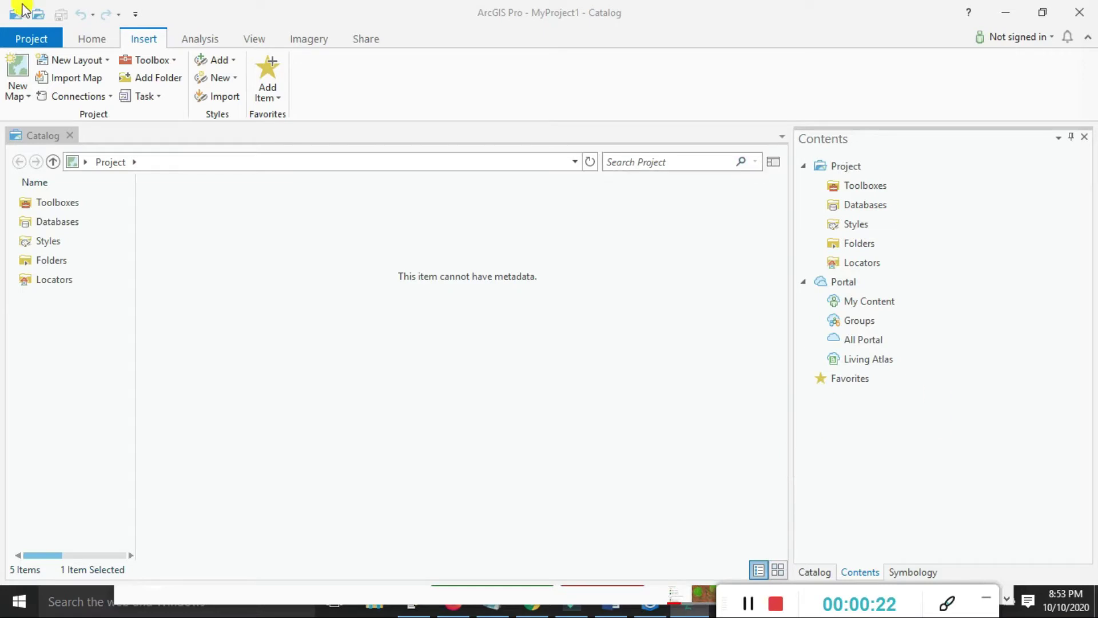
left_click(20, 95)
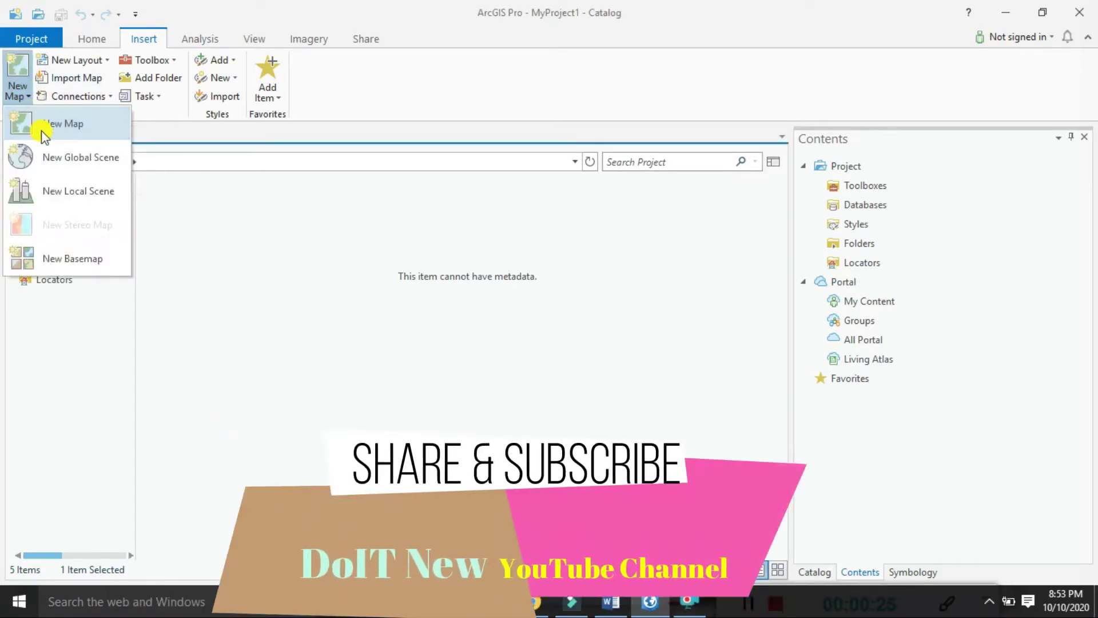
left_click(67, 125)
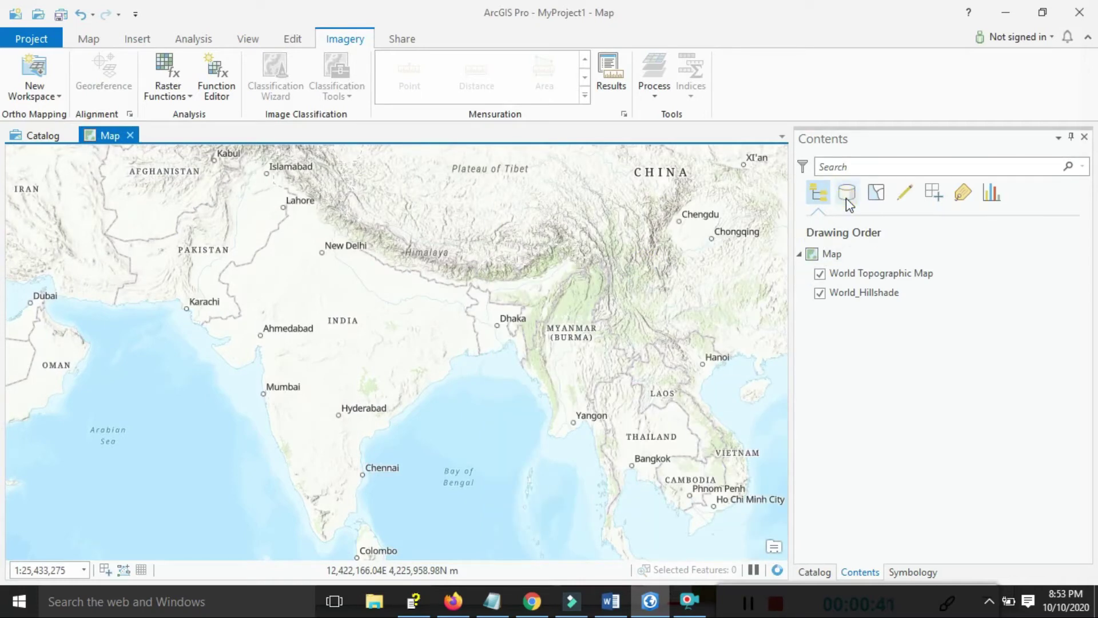
Cycle the Contents pane through data source, selection and editing views, ending on drawing order
left_click(847, 194)
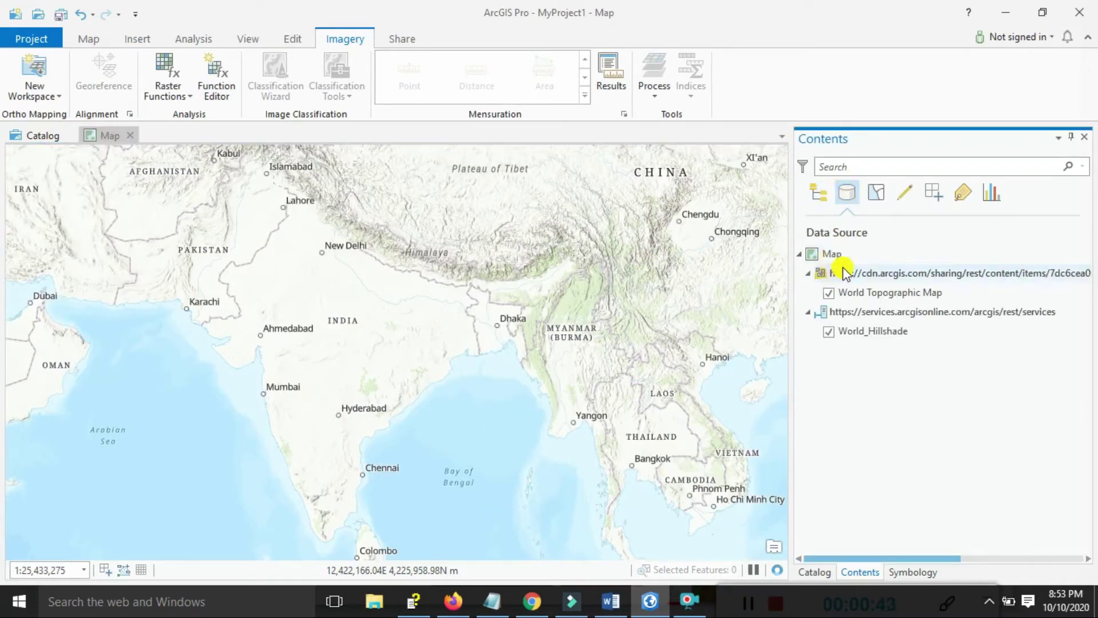
left_click(876, 194)
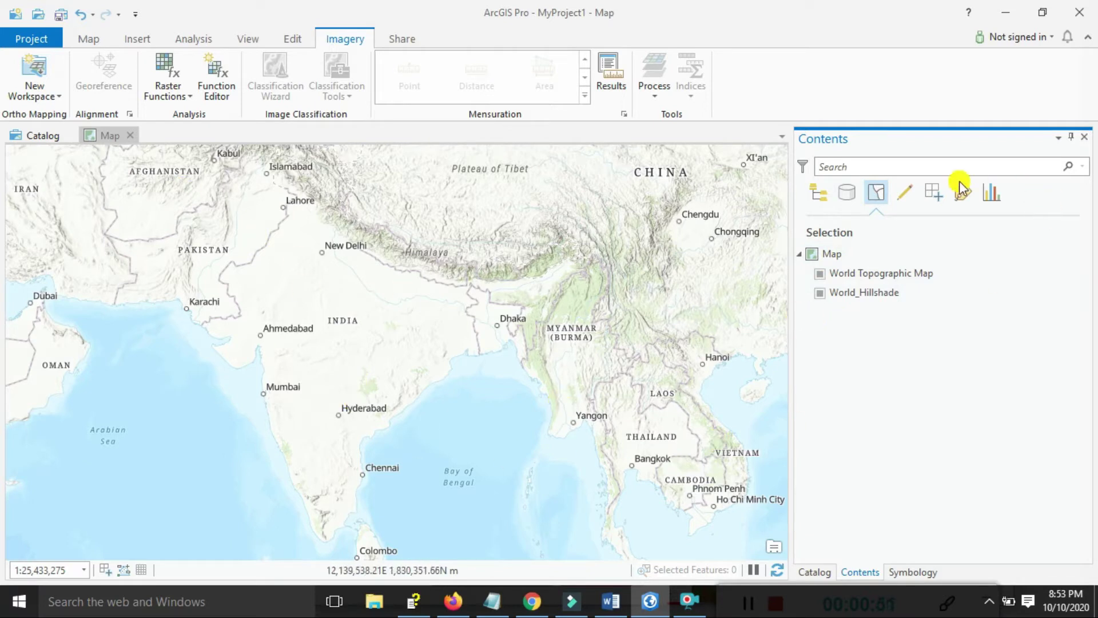
left_click(905, 194)
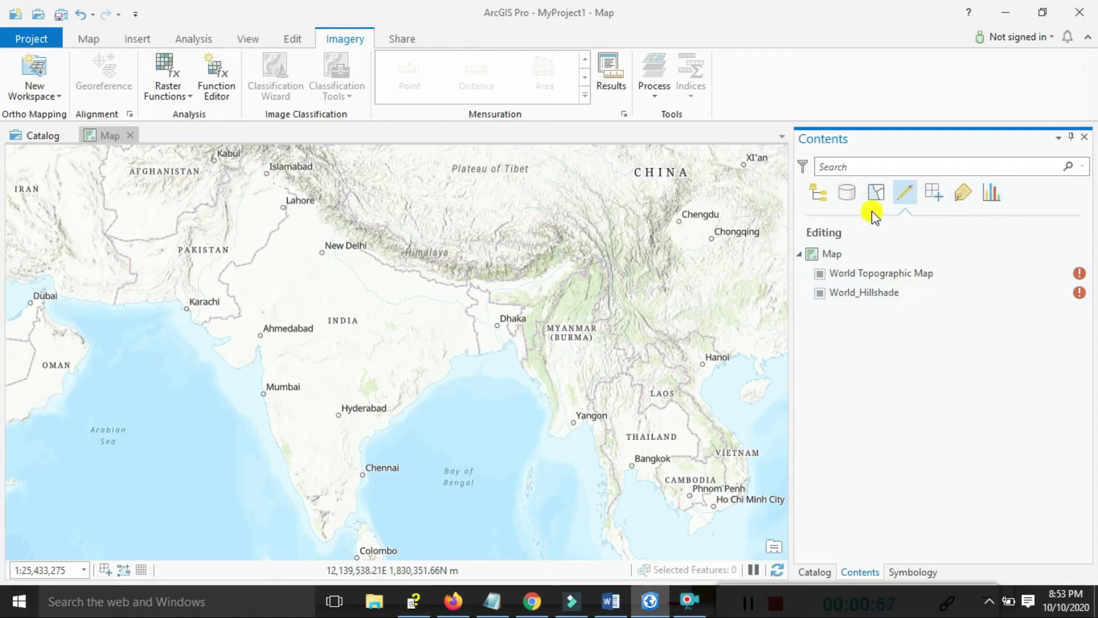
left_click(813, 198)
Start Add Data for the map and widen the file name column in the US Clip Data folder
right_click(828, 255)
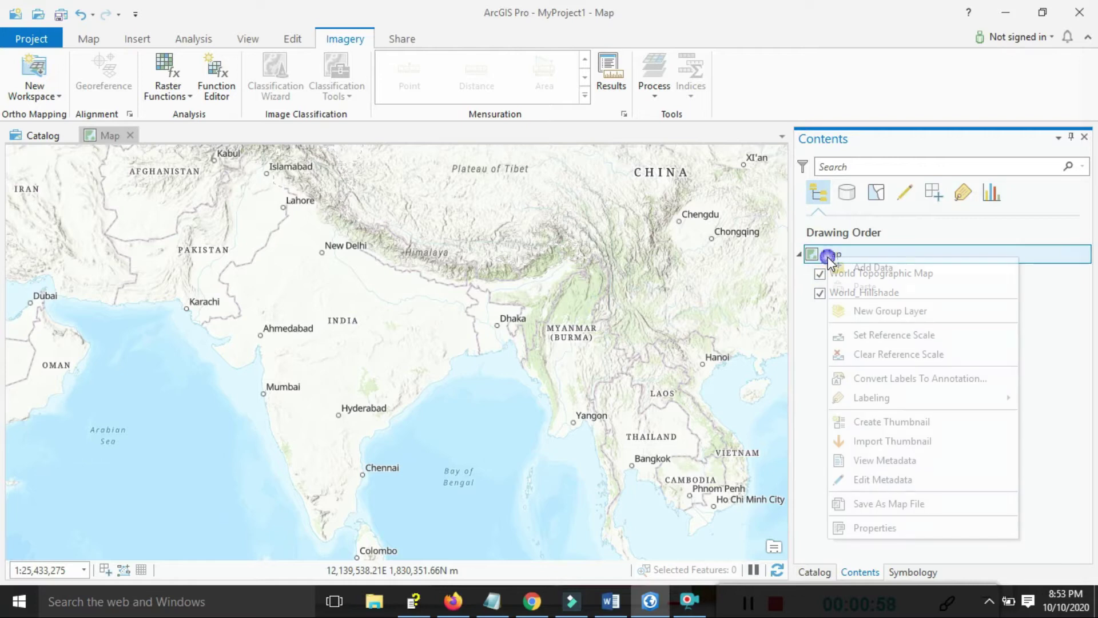
left_click(863, 268)
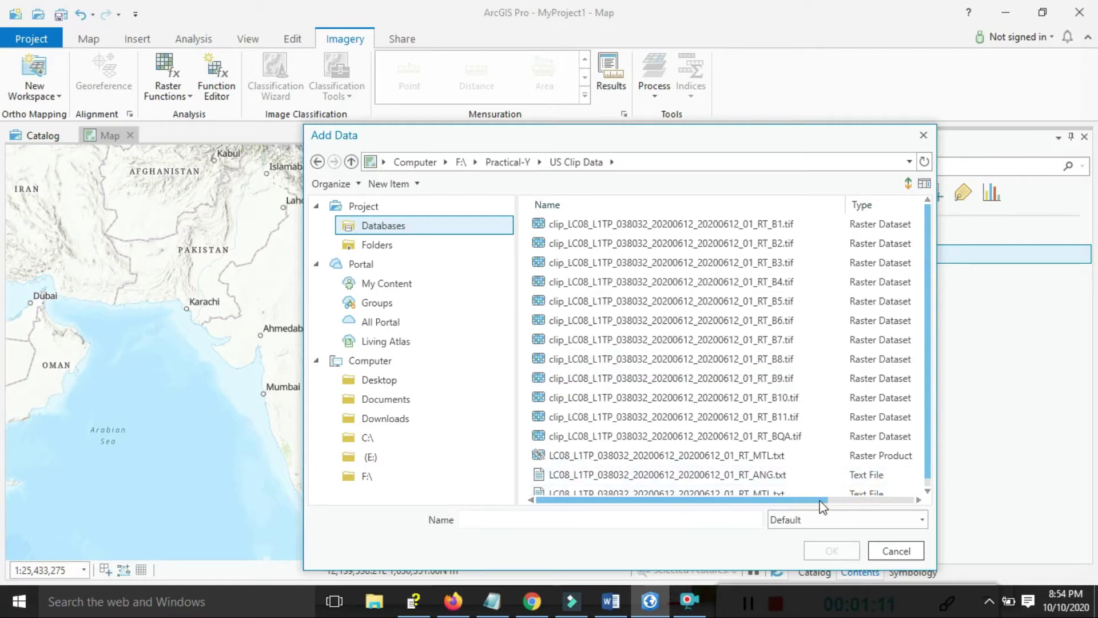
left_click_drag(823, 506, 944, 502)
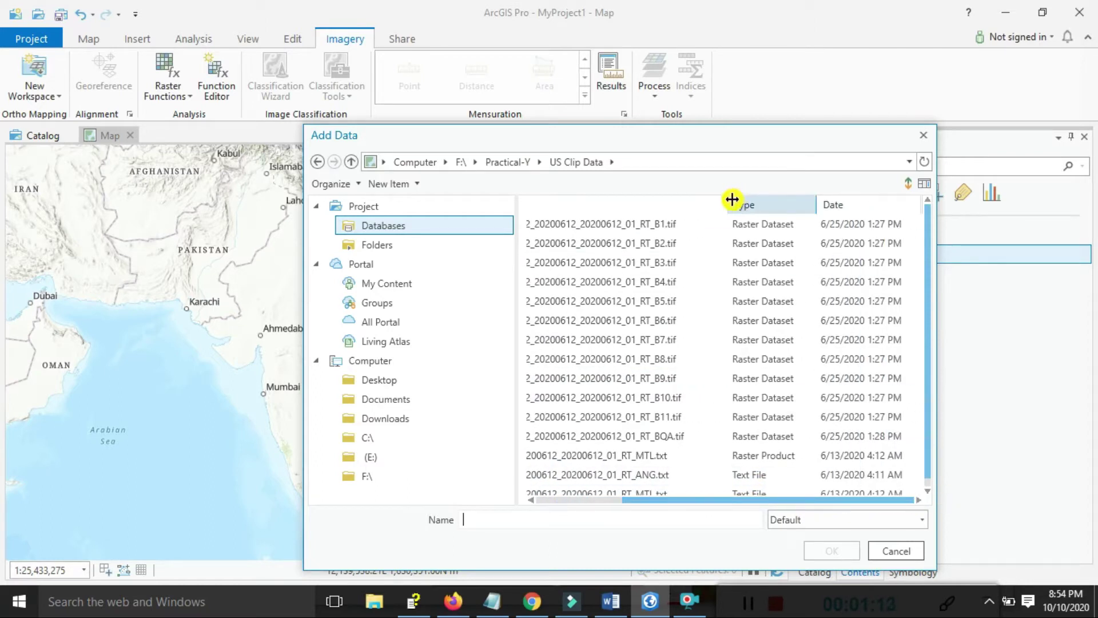
mouse_move(732, 199)
left_mouse_down()
mouse_move(799, 203)
mouse_move(727, 215)
left_mouse_up()
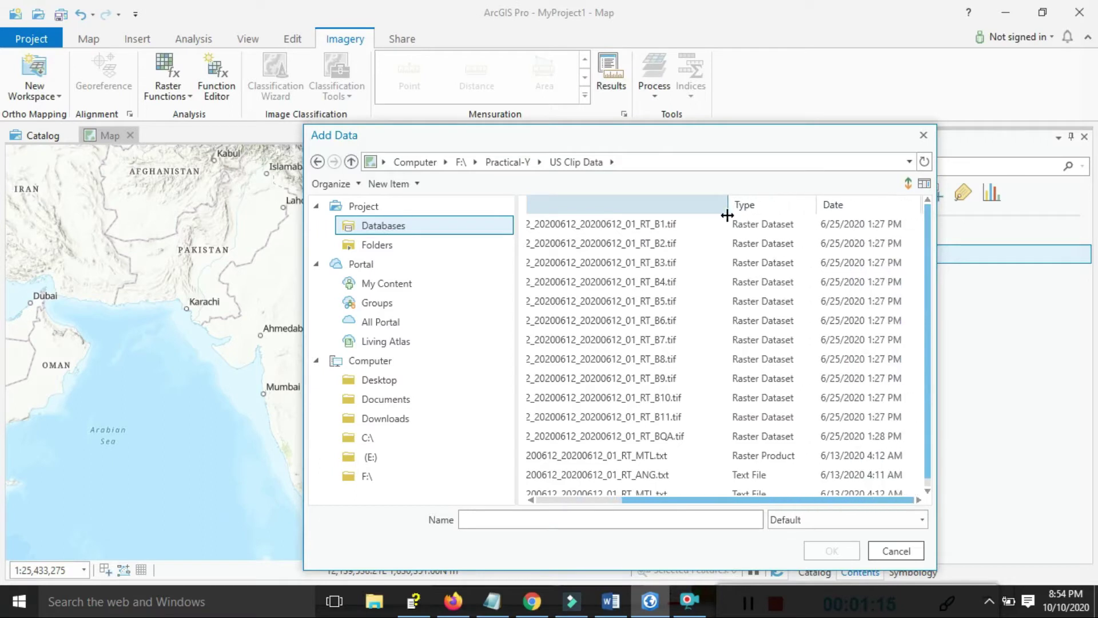
Select the band rasters B1 through B11 (.tif) for adding
left_click(915, 282)
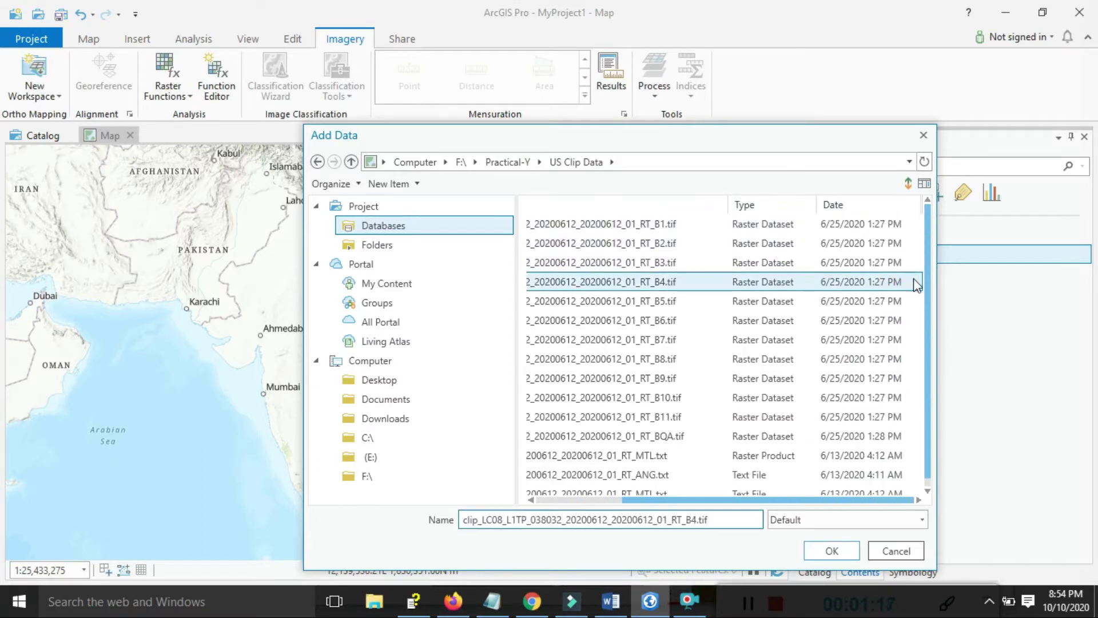
left_click(662, 223, "shift")
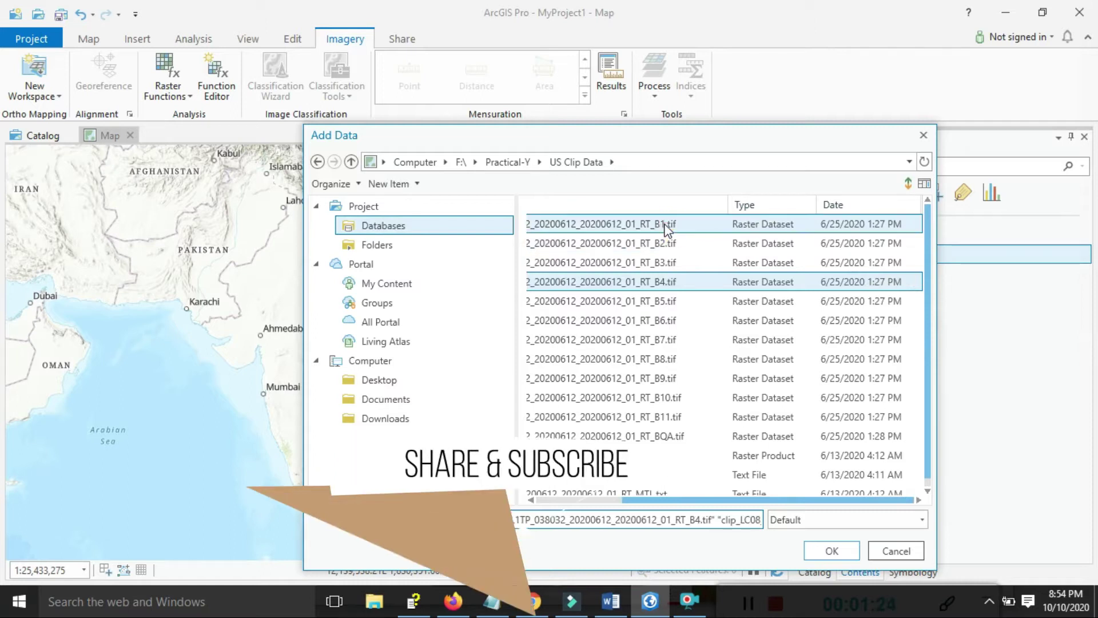
left_click(670, 297, "shift")
left_click(671, 321, "shift")
left_click(670, 340, "shift")
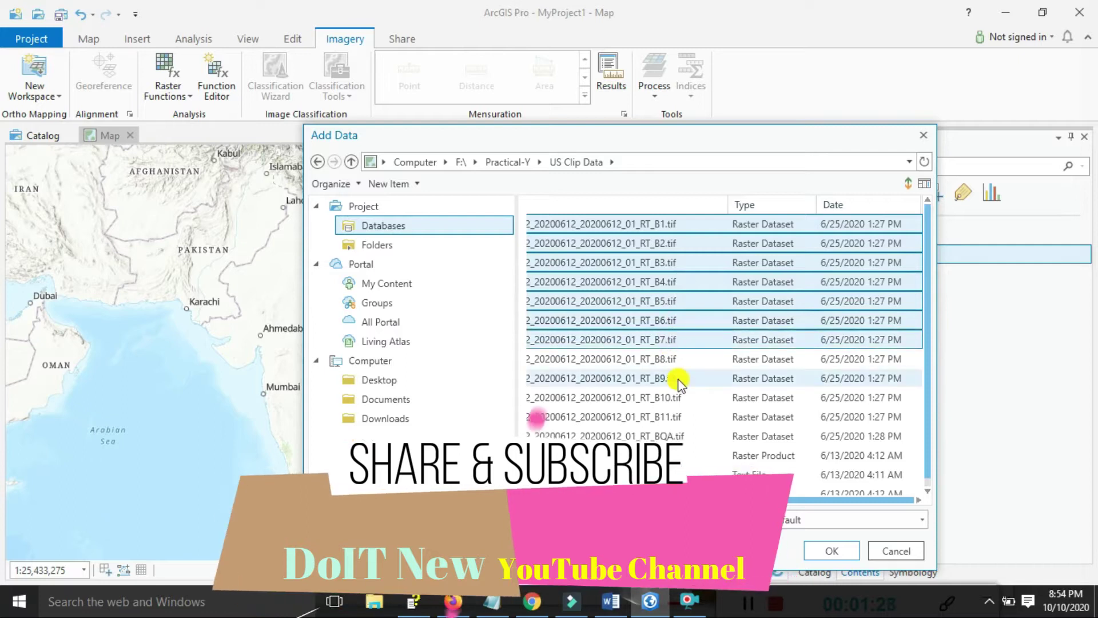
left_click(664, 362, "shift")
left_click(666, 378, "shift")
left_click(667, 397, "shift")
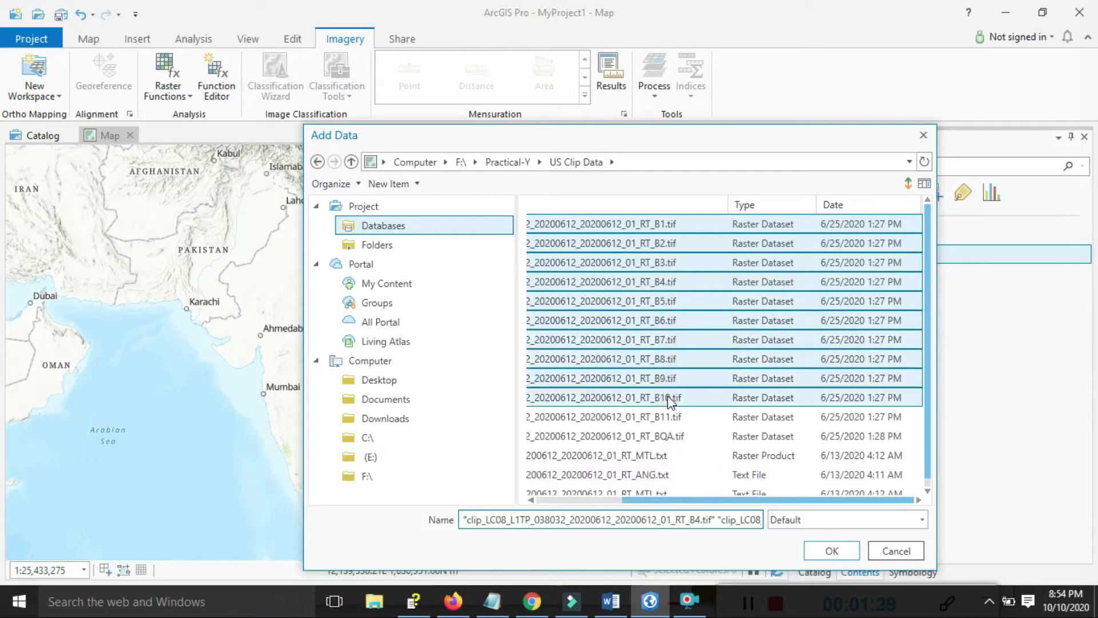
left_click(672, 416, "shift")
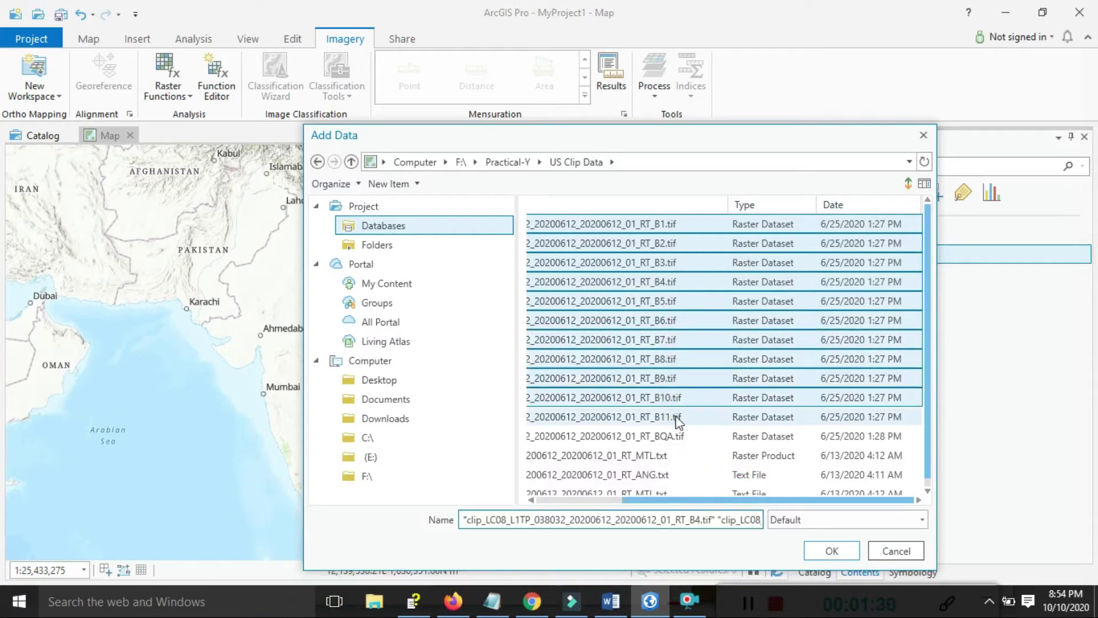
Add the eleven band rasters to the map and collapse each layer's legend in Contents
left_click(839, 549)
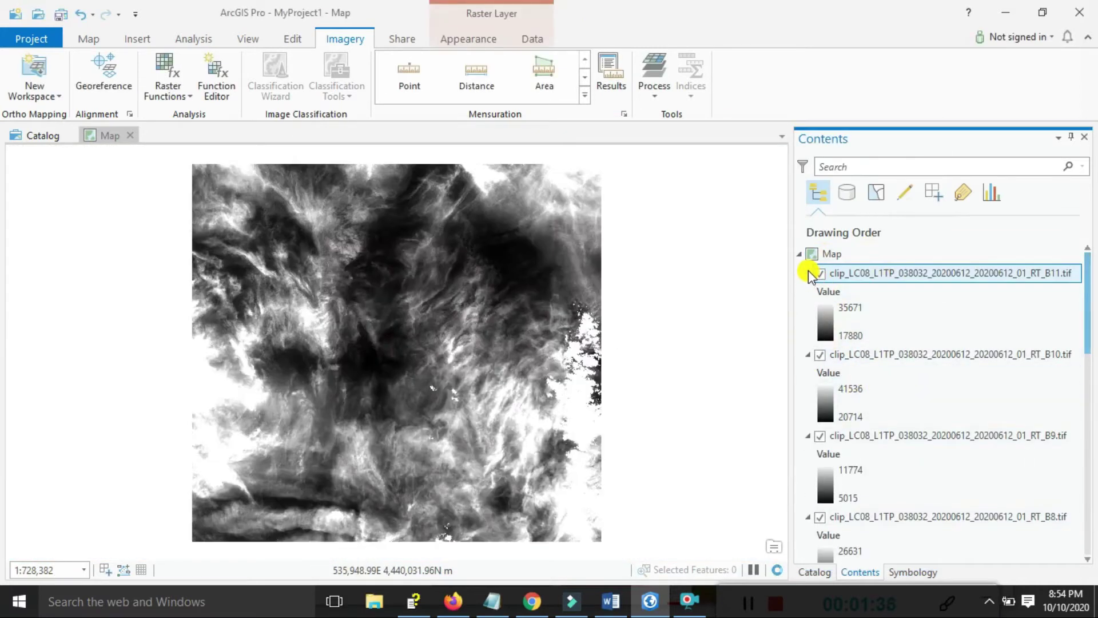
left_click(808, 273)
left_click(808, 292)
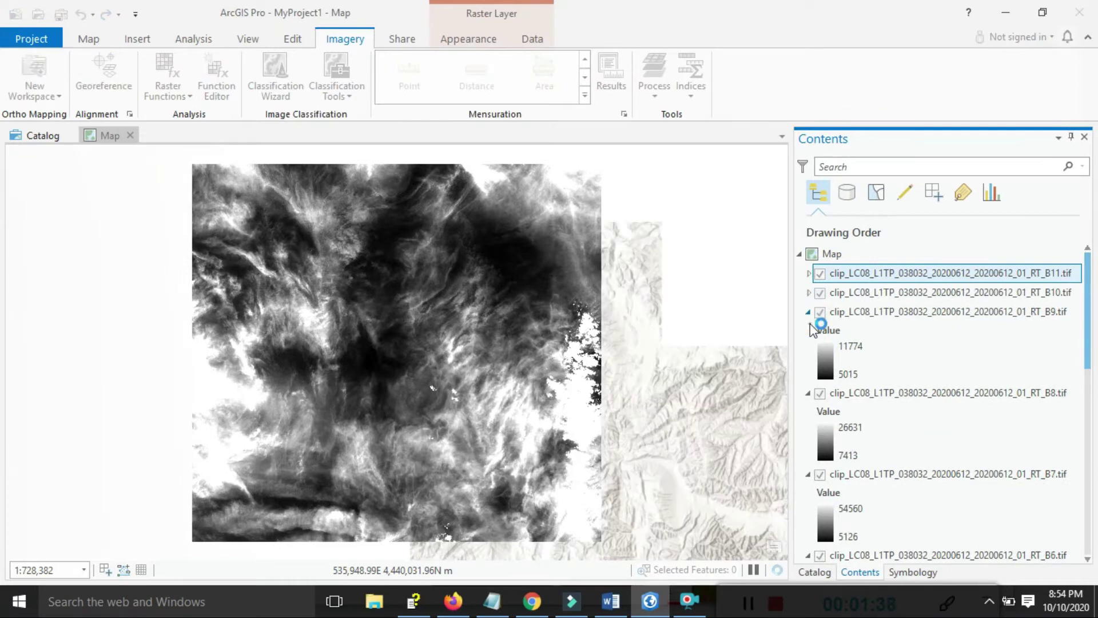
left_click(808, 311)
left_click(808, 330)
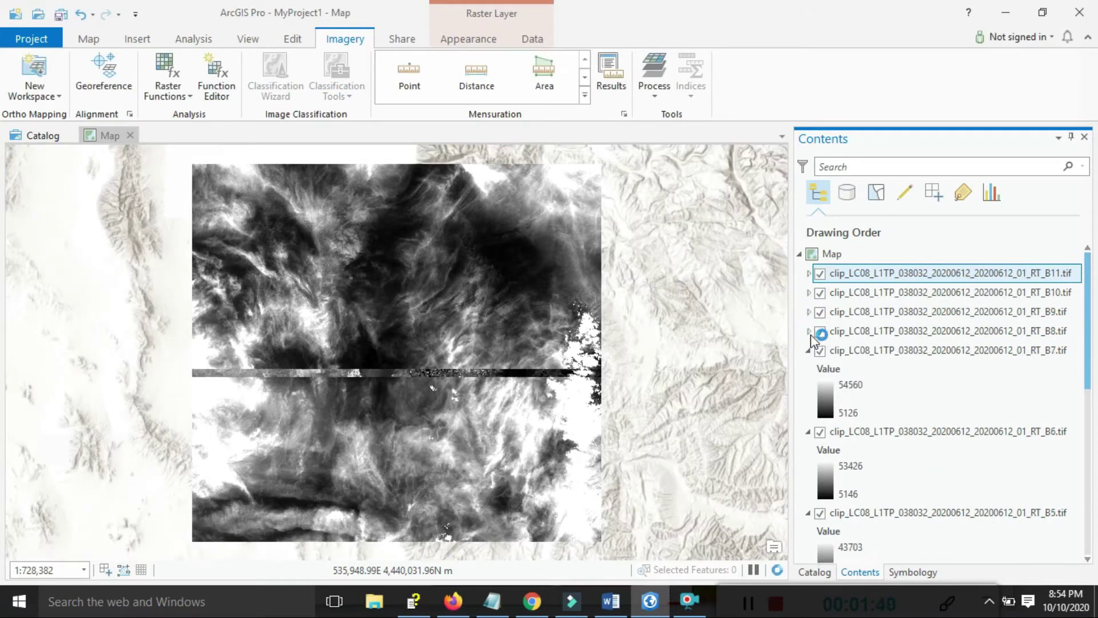
left_click(808, 350)
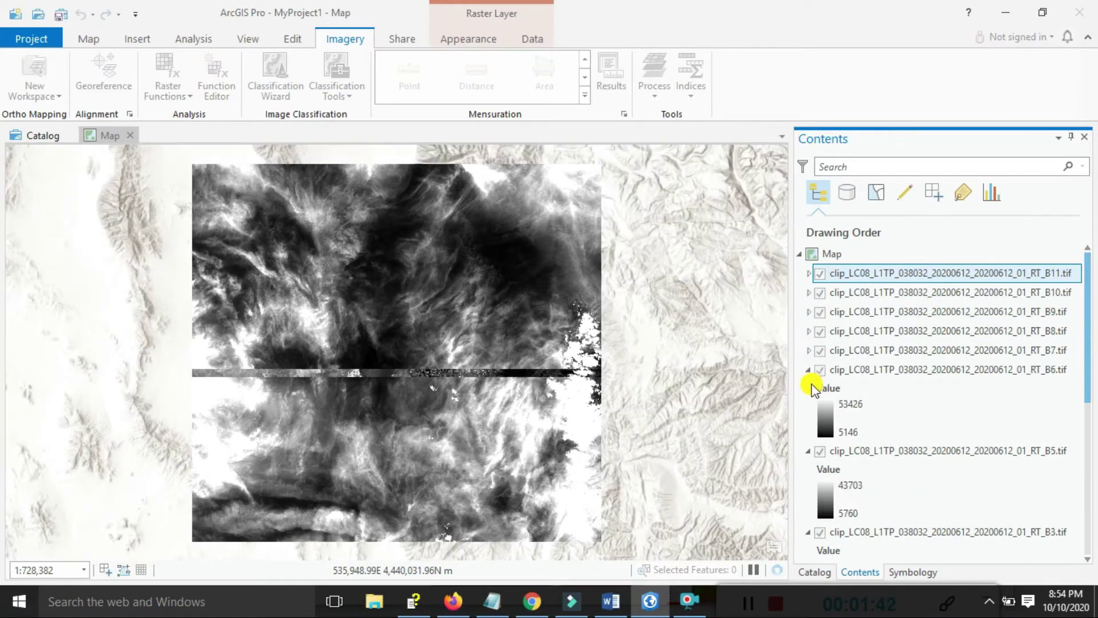
left_click(809, 369)
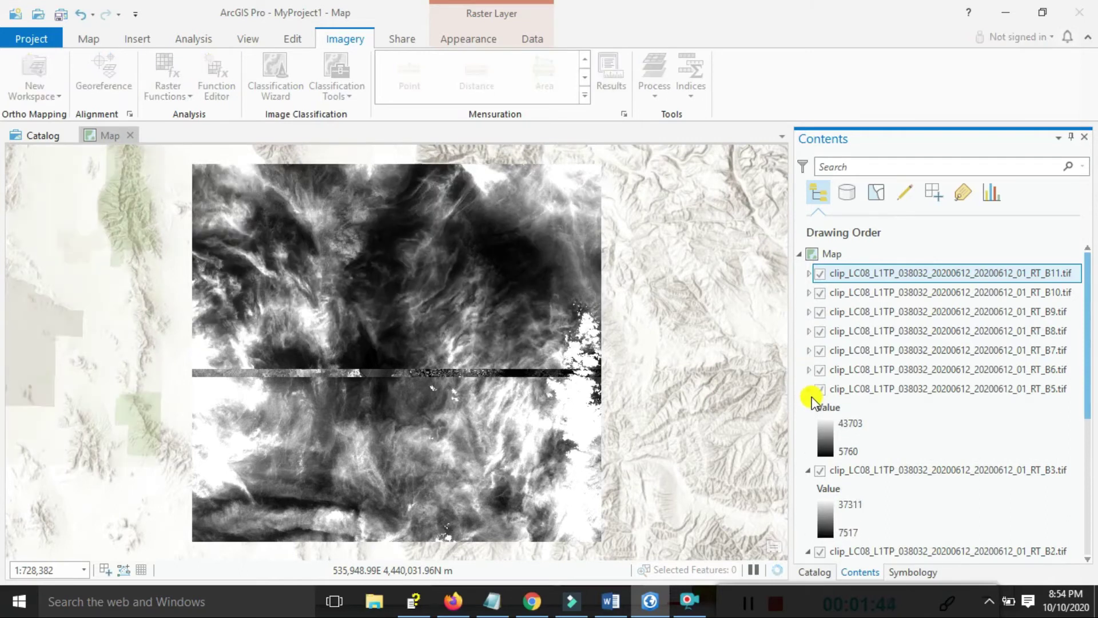
left_click(809, 389)
left_click(808, 408)
left_click(808, 428)
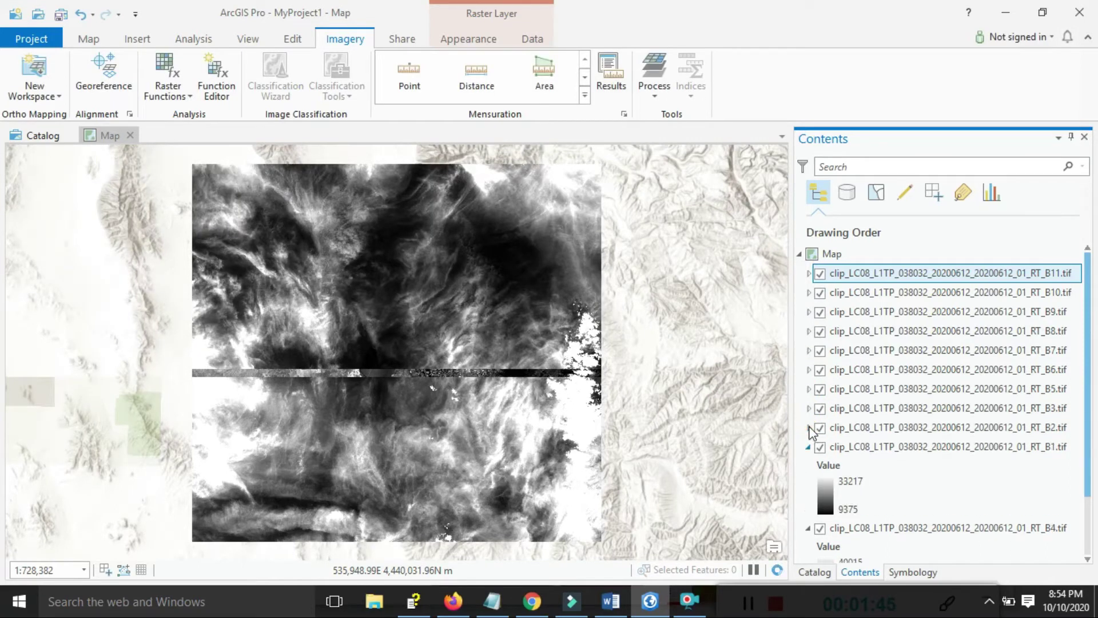
left_click(808, 446)
left_click(809, 466)
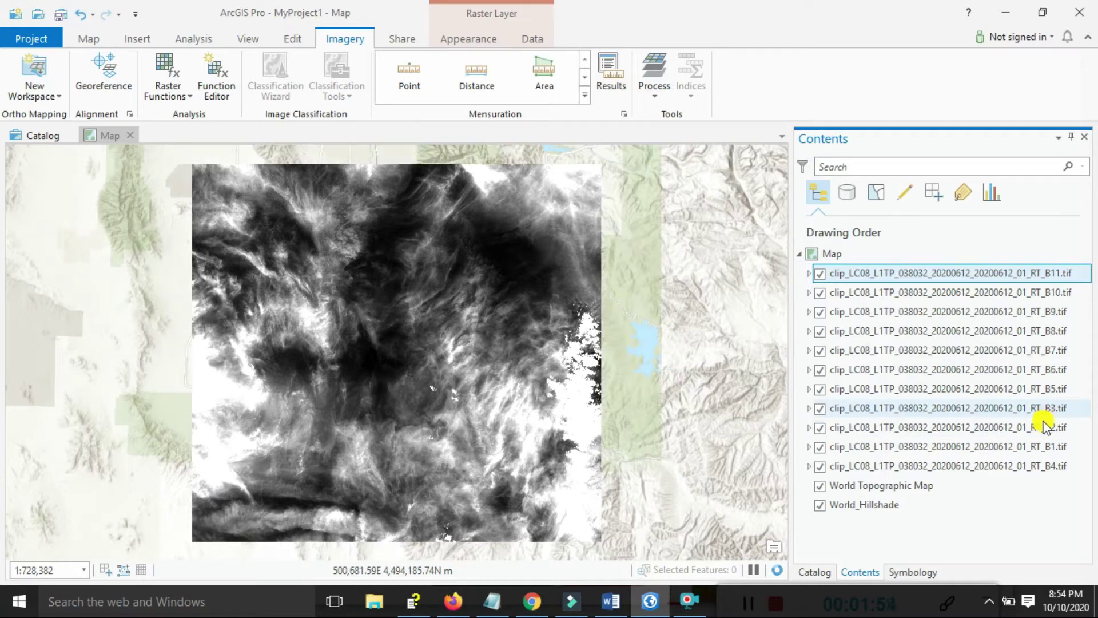
Select band layers B1 through B7 together in Contents
left_click(1054, 507)
left_click(1058, 448)
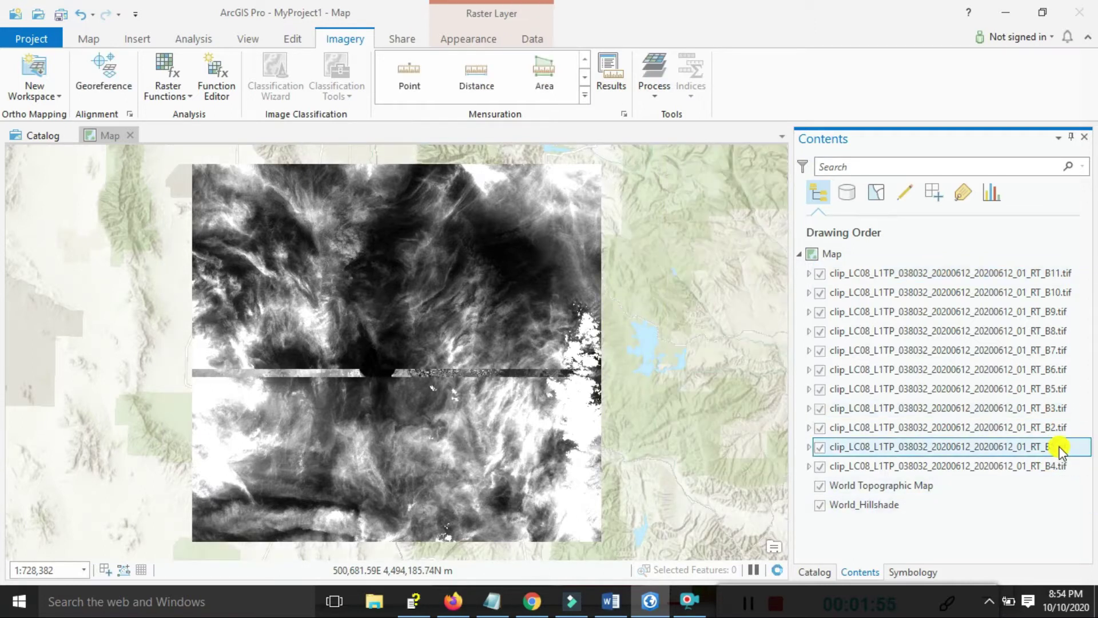
left_click(1056, 428, "ctrl")
left_click(1055, 409, "ctrl")
left_click(1054, 389, "ctrl")
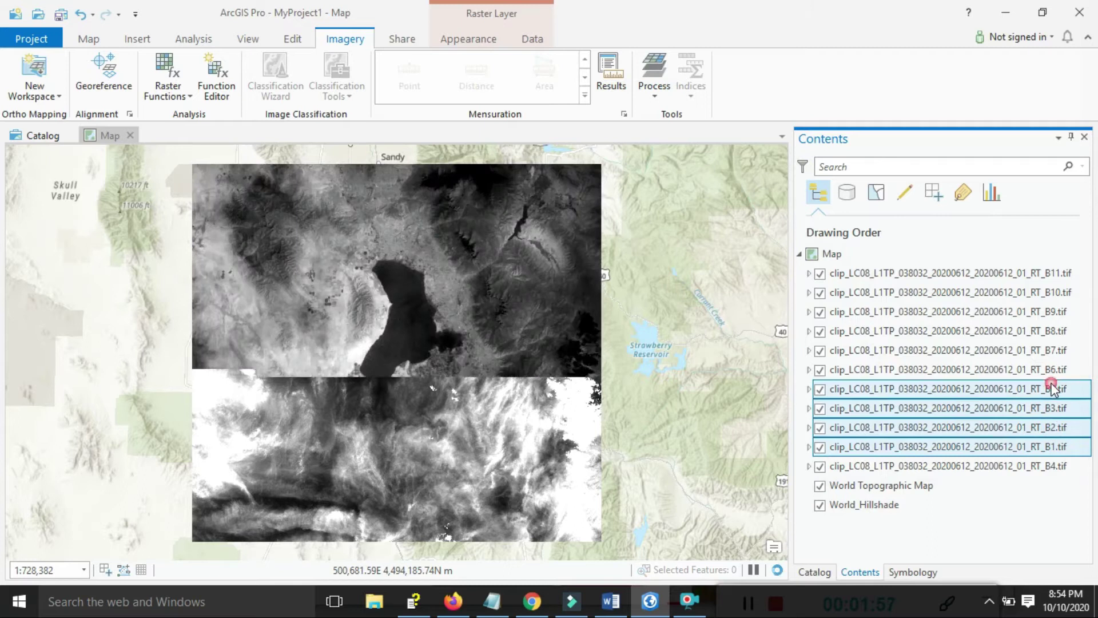
left_click(1054, 370, "ctrl")
left_click(1054, 351, "ctrl")
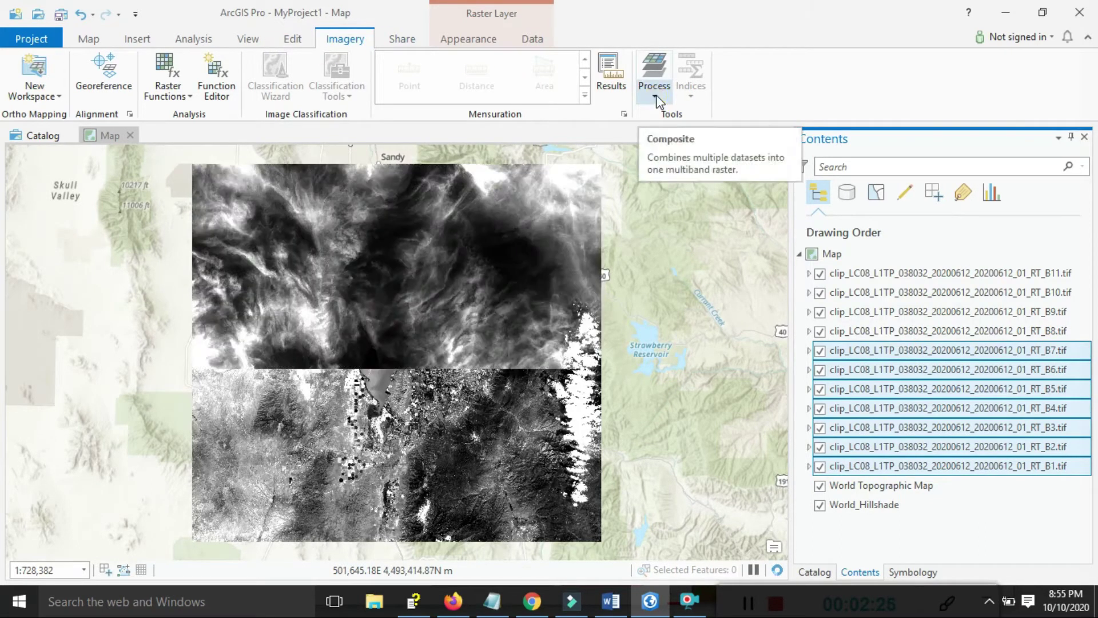
Build a Composite raster from the selected bands, then hide band layers B11 through B3
left_click(656, 94)
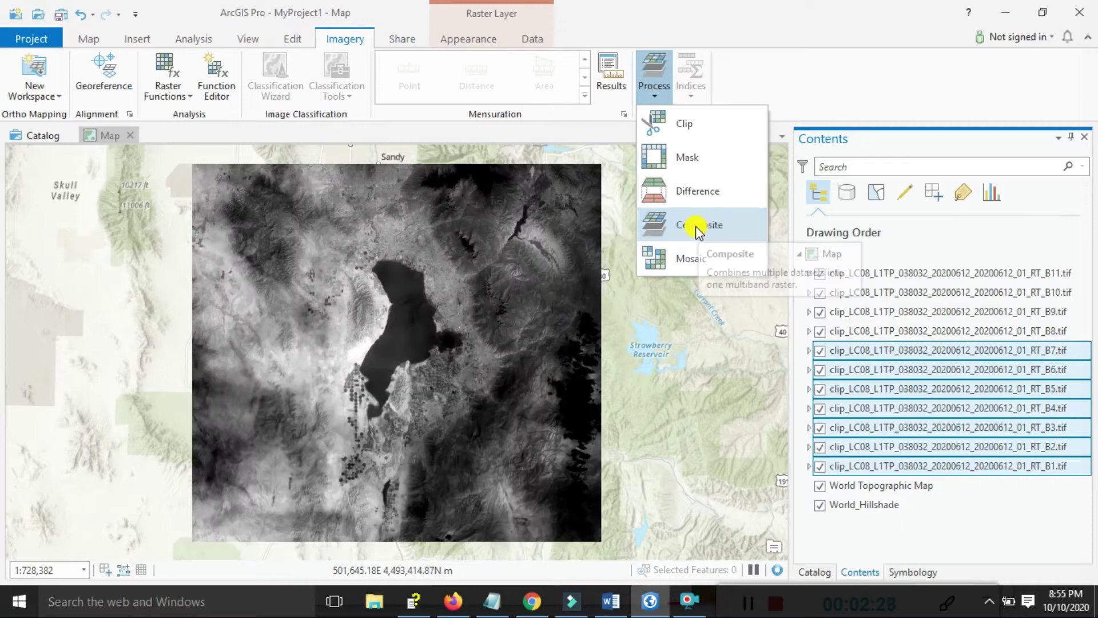
left_click(698, 228)
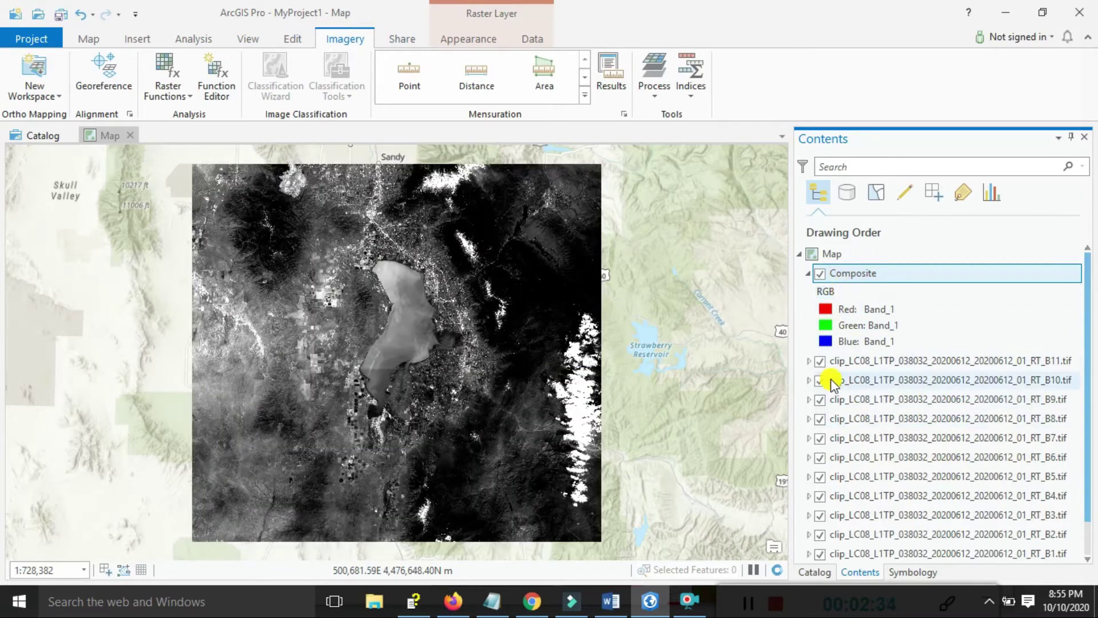
left_click(820, 361)
left_click(822, 379)
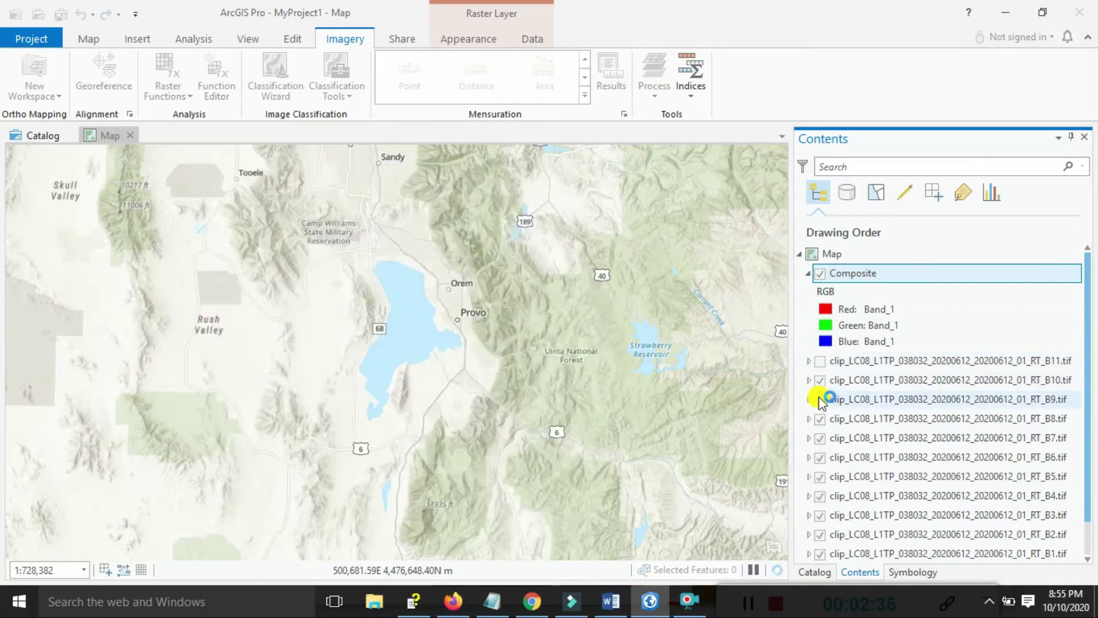
left_click(820, 400)
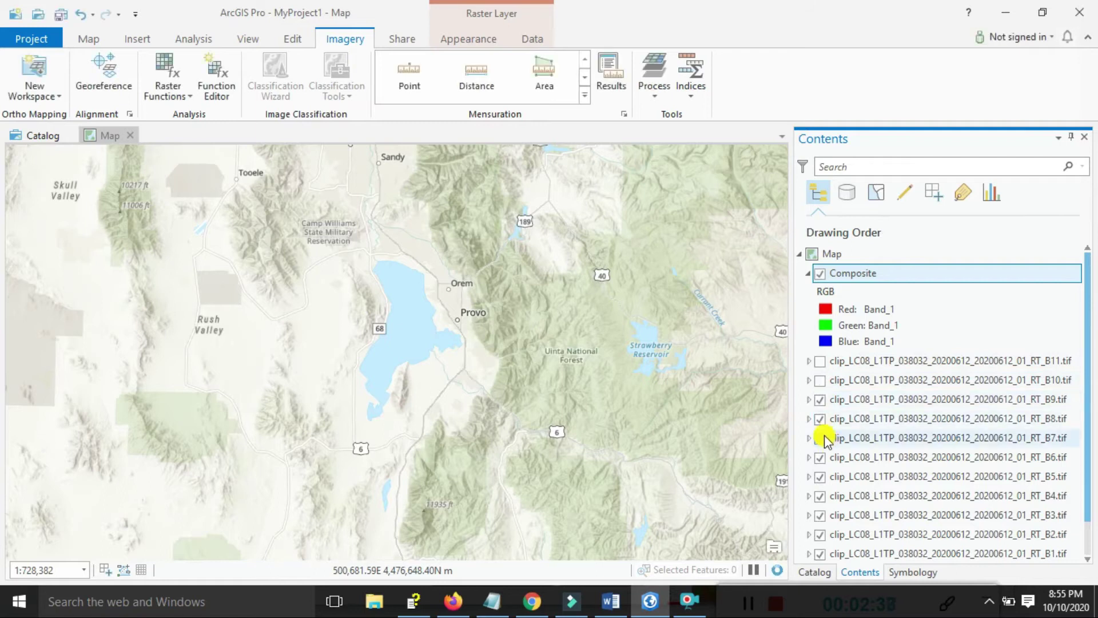
left_click(820, 418)
left_click(820, 438)
left_click(821, 457)
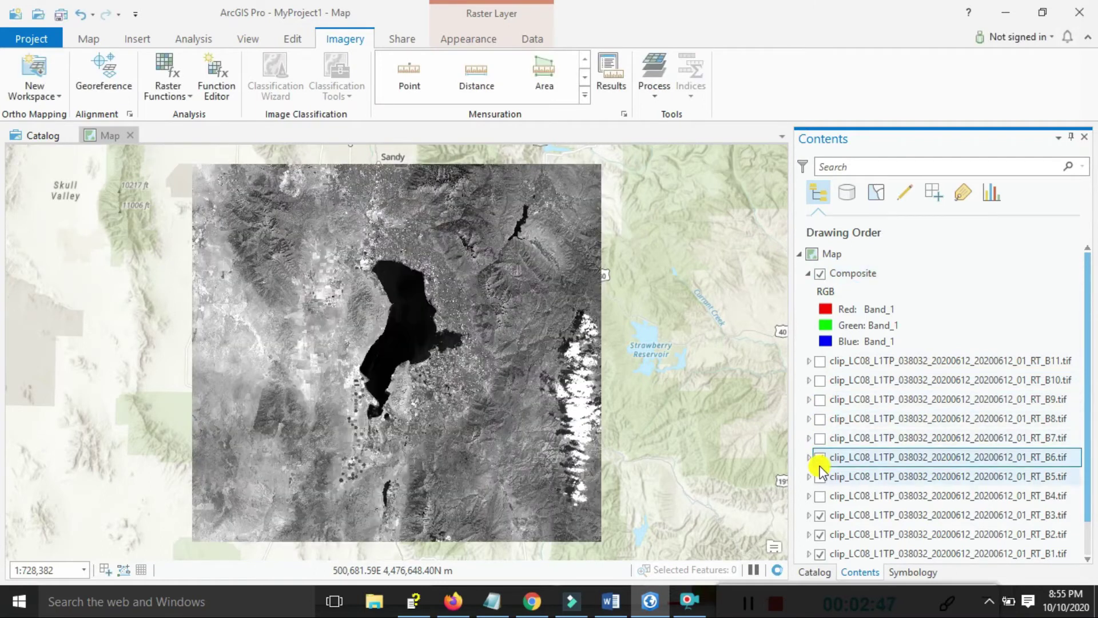
left_click(819, 477)
left_click(820, 496)
left_click(819, 515)
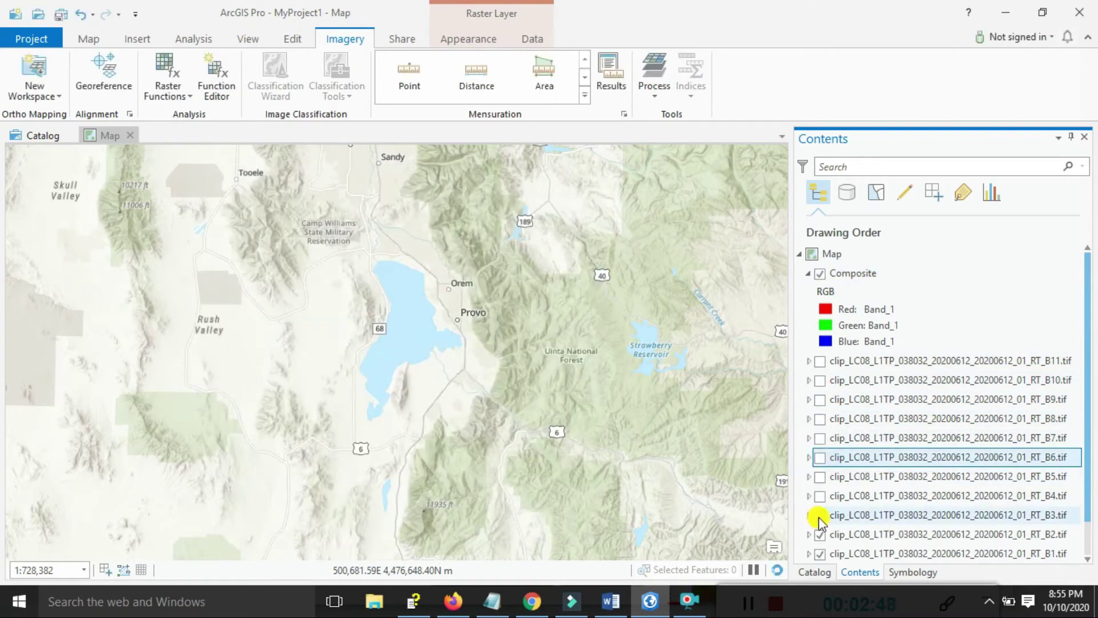
Hide B2, B1, World Topographic Map and World_Hillshade, leaving only the Composite layer visible
scroll(824, 517, "down", 1)
left_click(821, 496)
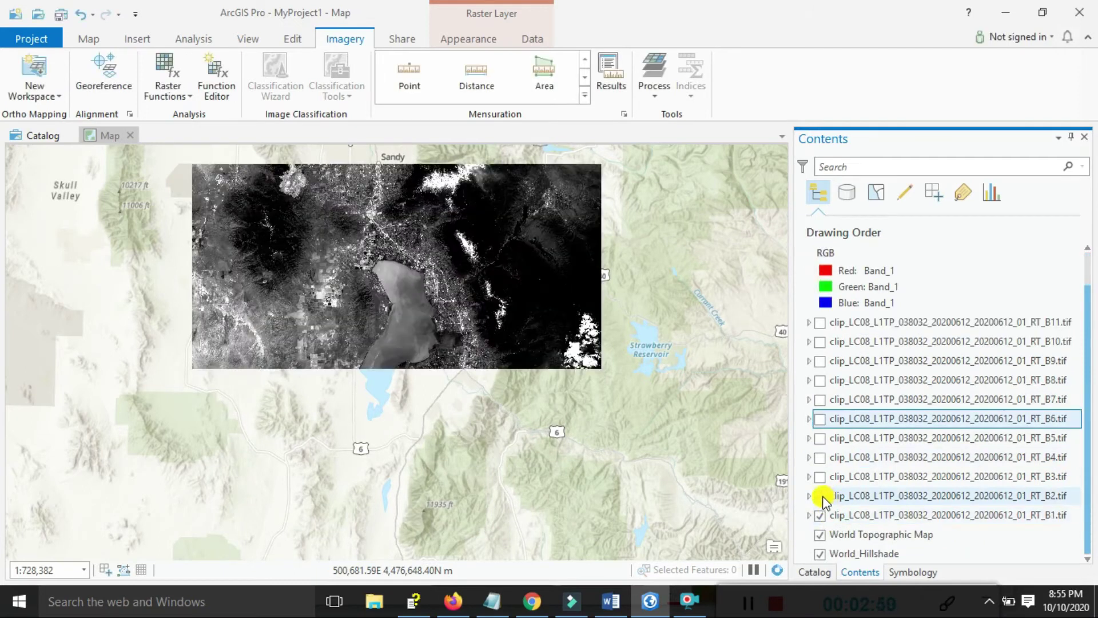
left_click(819, 515)
left_click(819, 534)
left_click(820, 553)
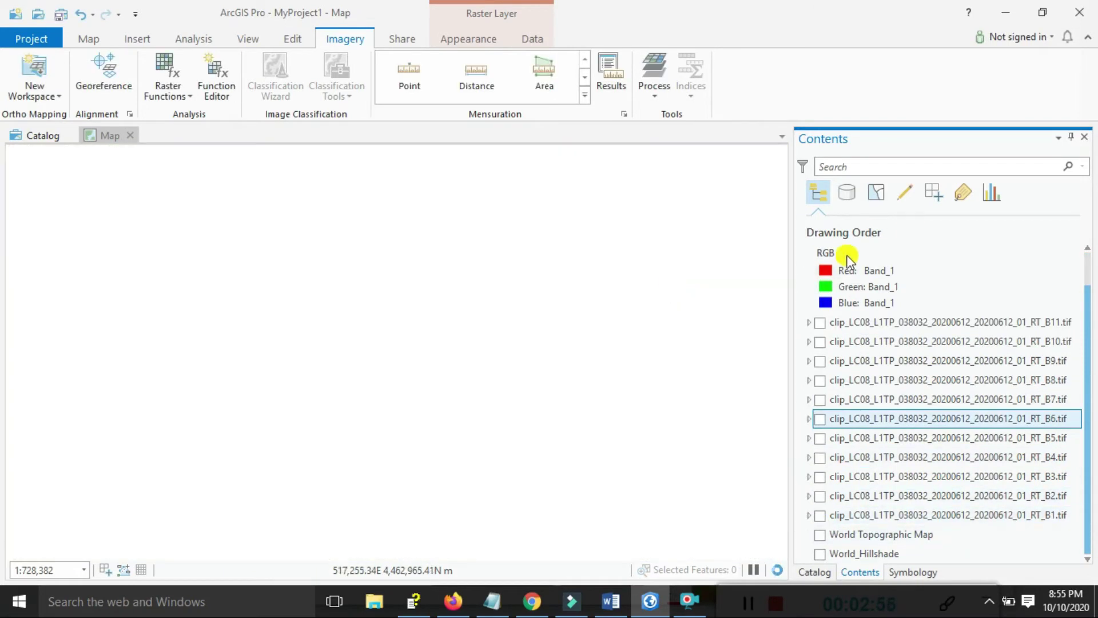
scroll(835, 320, "up", 1)
left_click(820, 274)
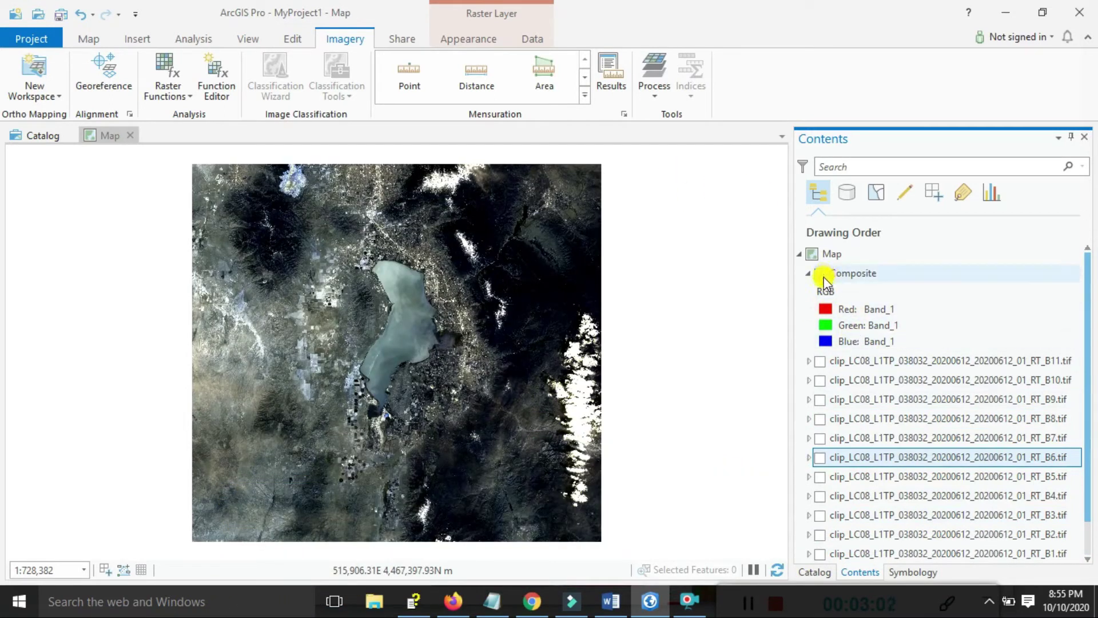
scroll(458, 329, "up", 5)
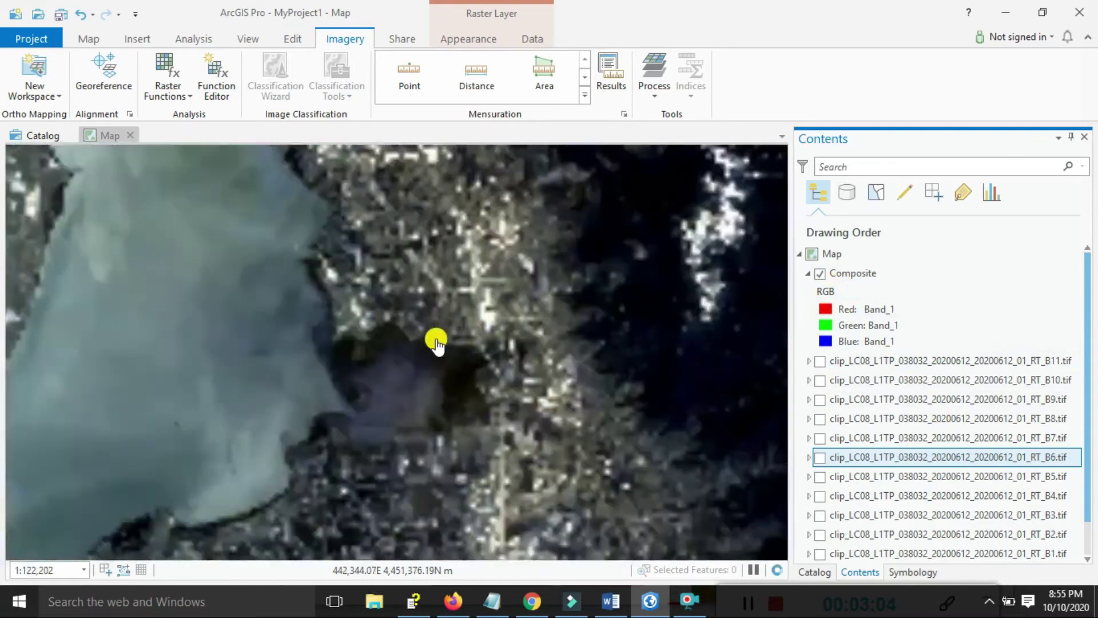
left_click(435, 449)
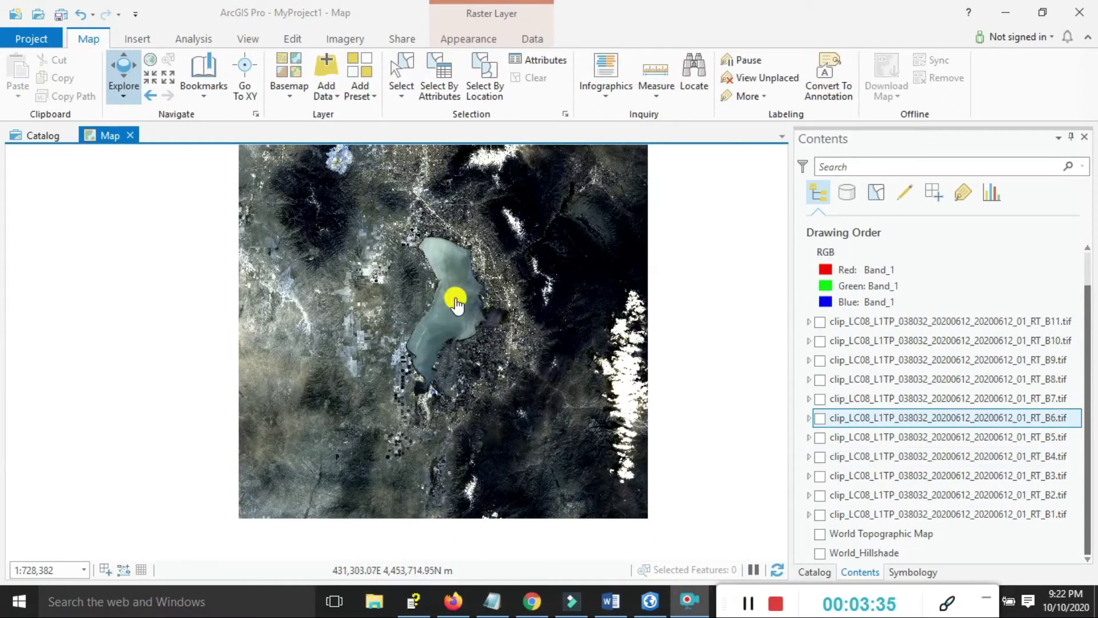
Assign a different band to the Composite's Red channel in Symbology's Band Combination
left_click(829, 274)
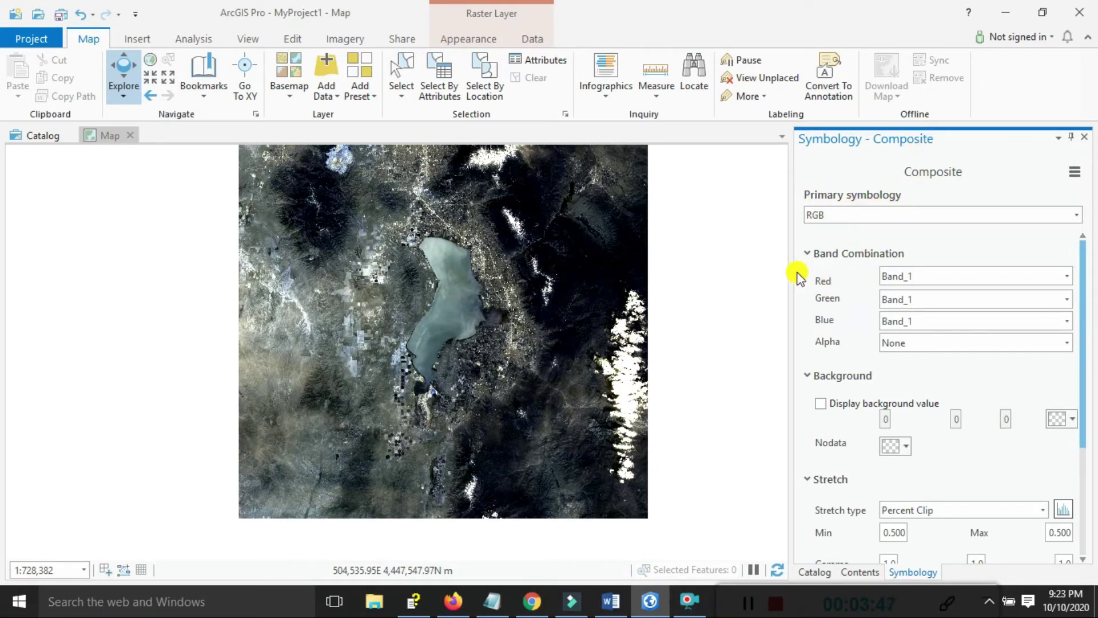
left_click(911, 279)
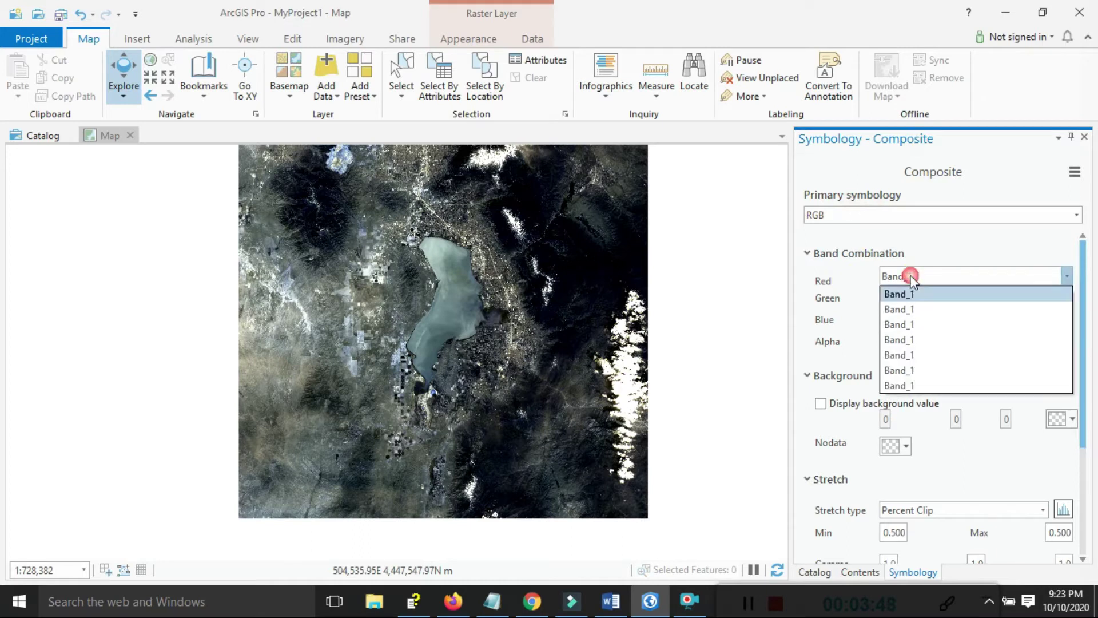
left_click(907, 377)
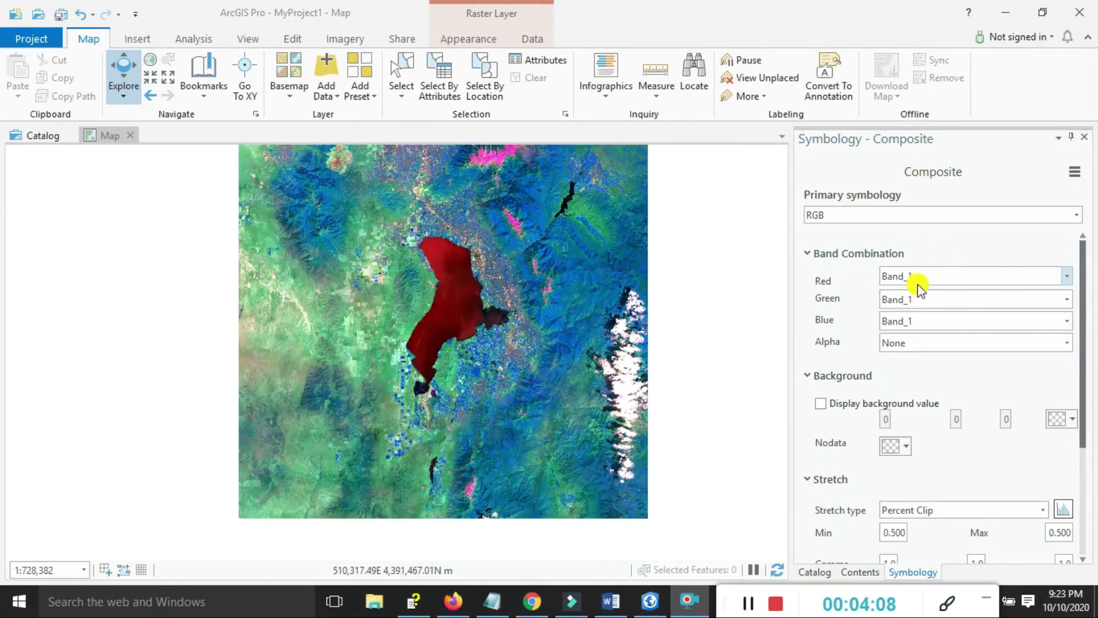
scroll(433, 372, "up", 3)
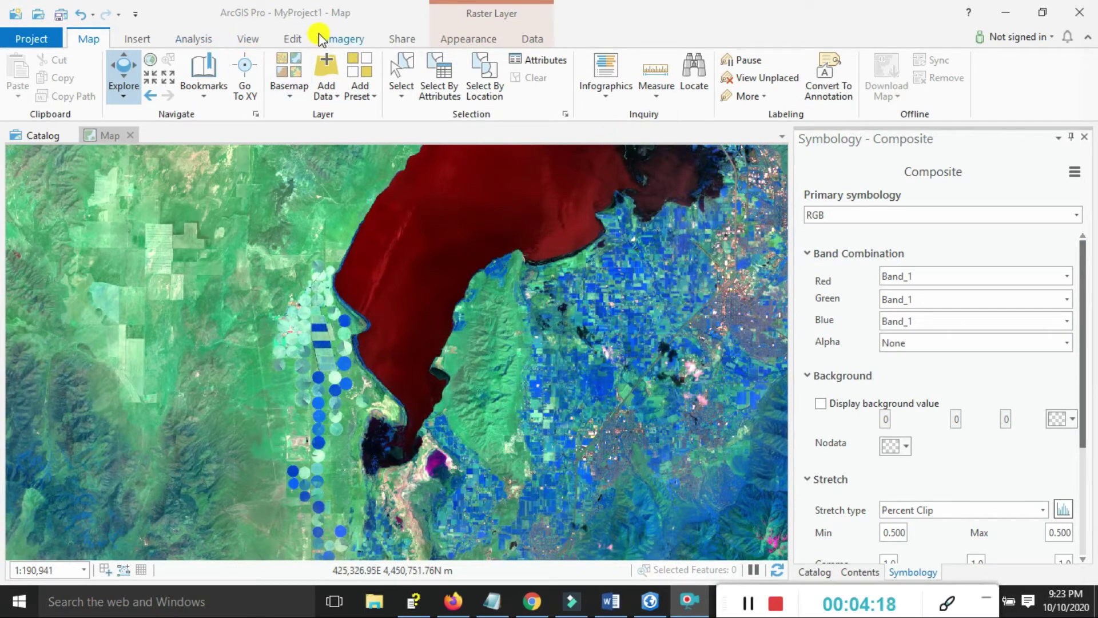
With the Composite layer selected, show the Imagery tab's Vegetation and Soils indices gallery
left_click(348, 38)
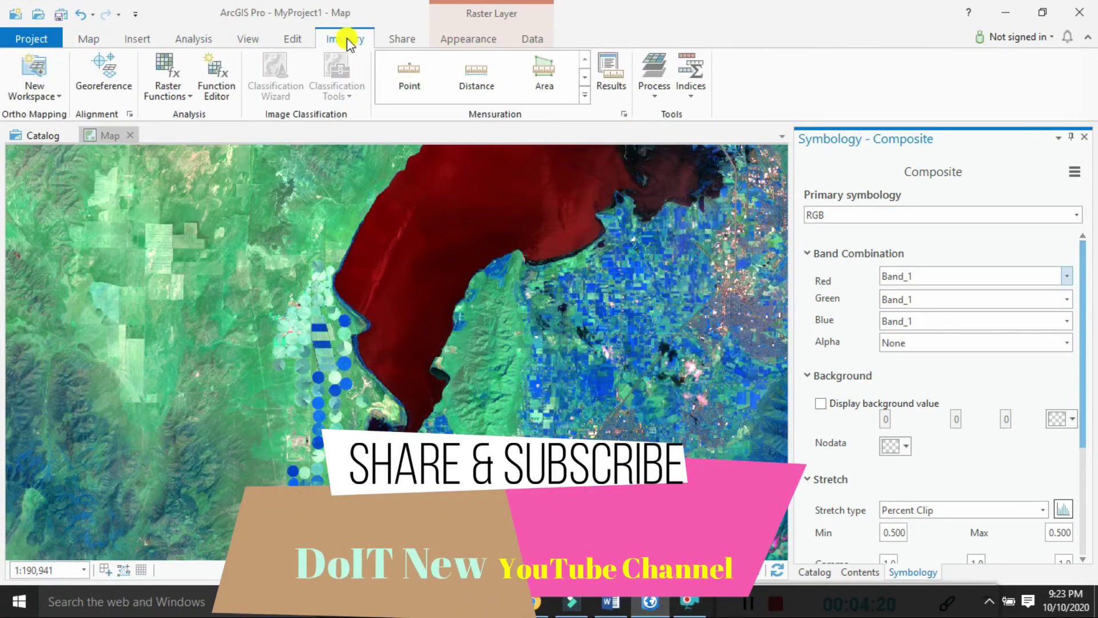
left_click(862, 573)
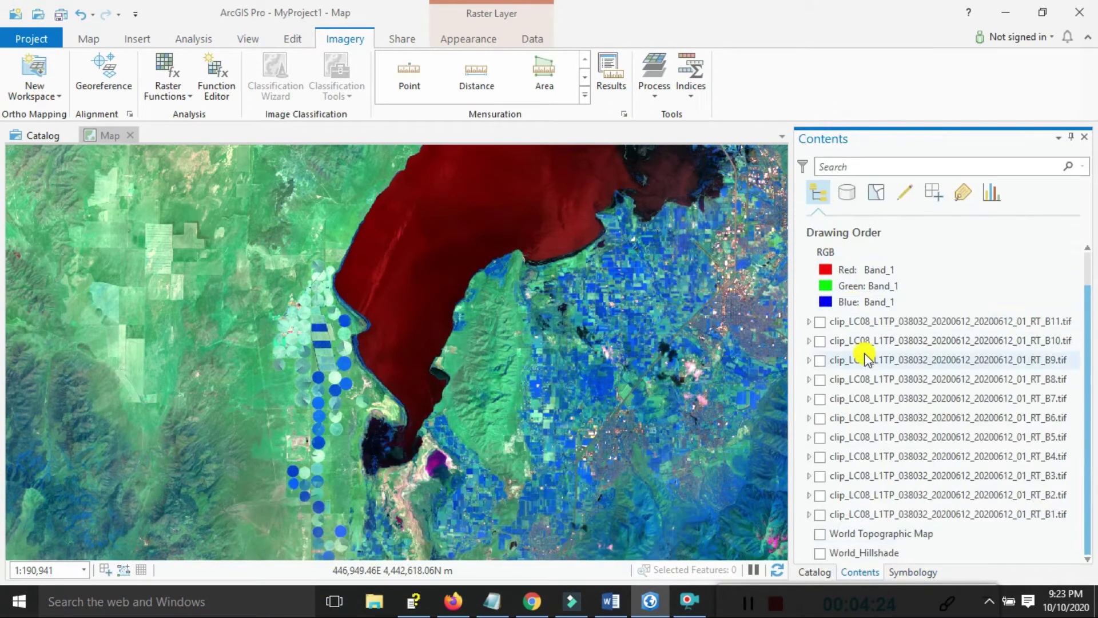
scroll(865, 359, "up", 1)
left_click(870, 275)
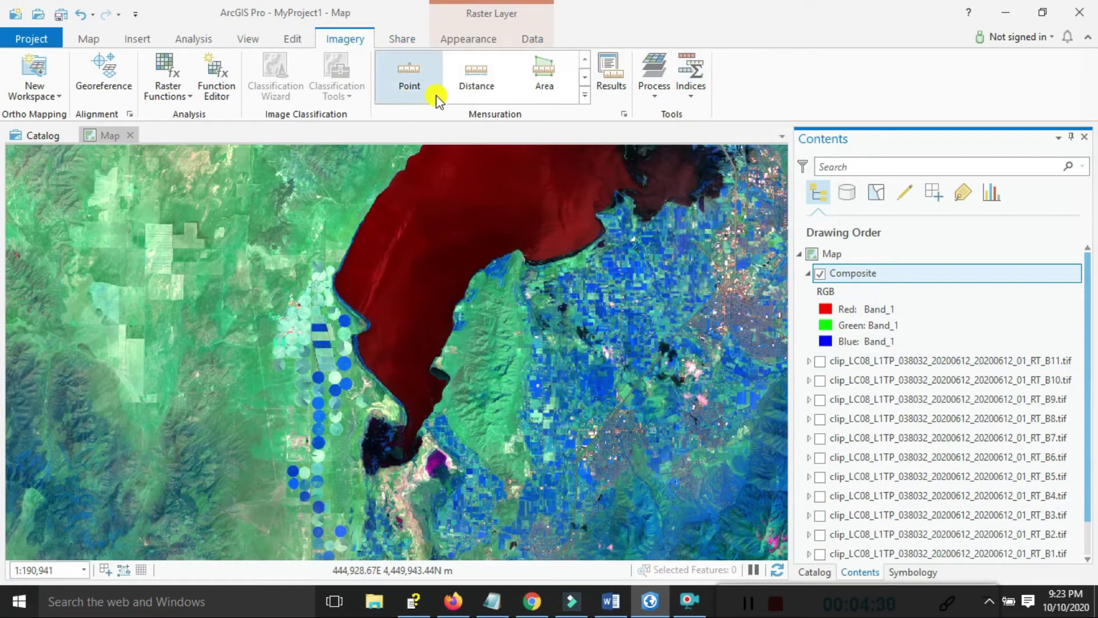
left_click(691, 95)
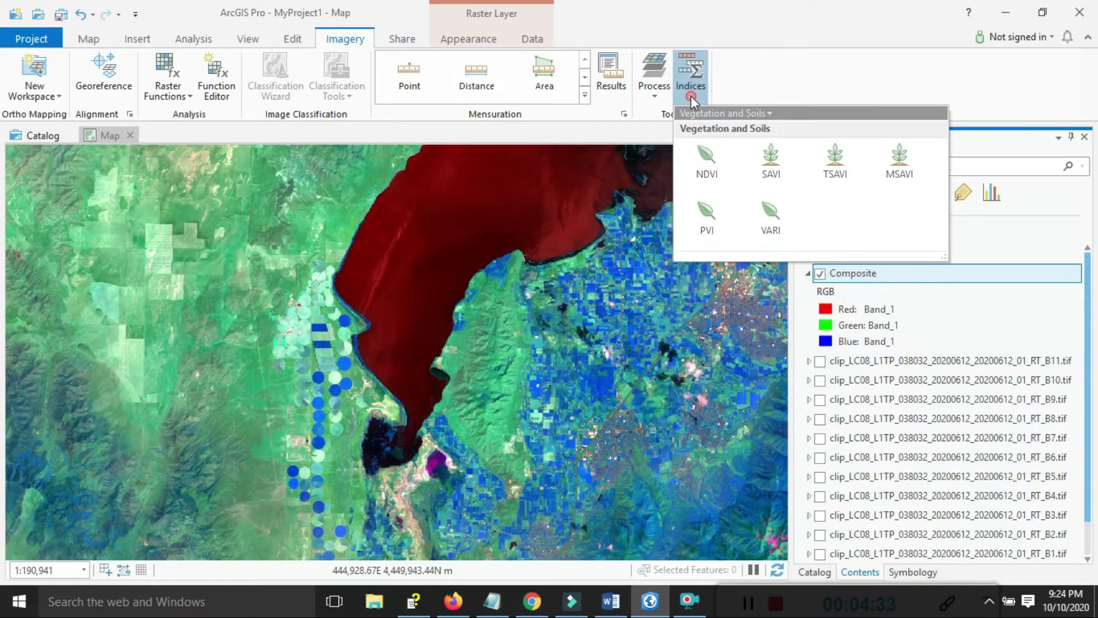
Pick NDVI from the Indices gallery, bringing up near-infrared band 5 and red band 2 defaults
left_click(701, 181)
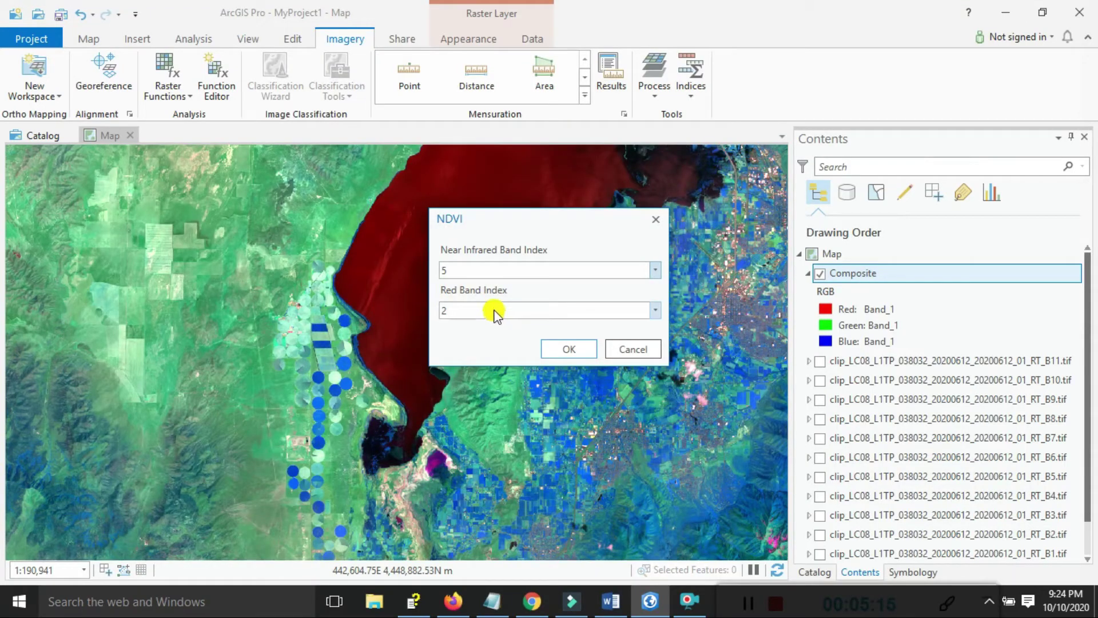
Compute NDVI_Composite using near-infrared band 5 and red band 4, then hide the Composite layer
left_click(495, 312)
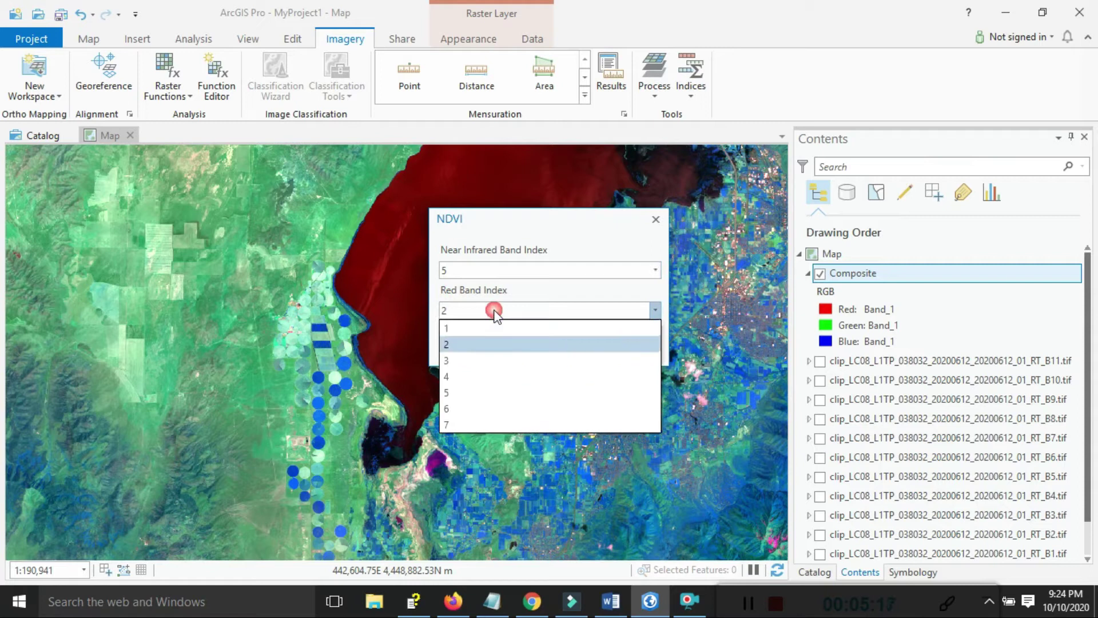
left_click(456, 372)
left_click(578, 351)
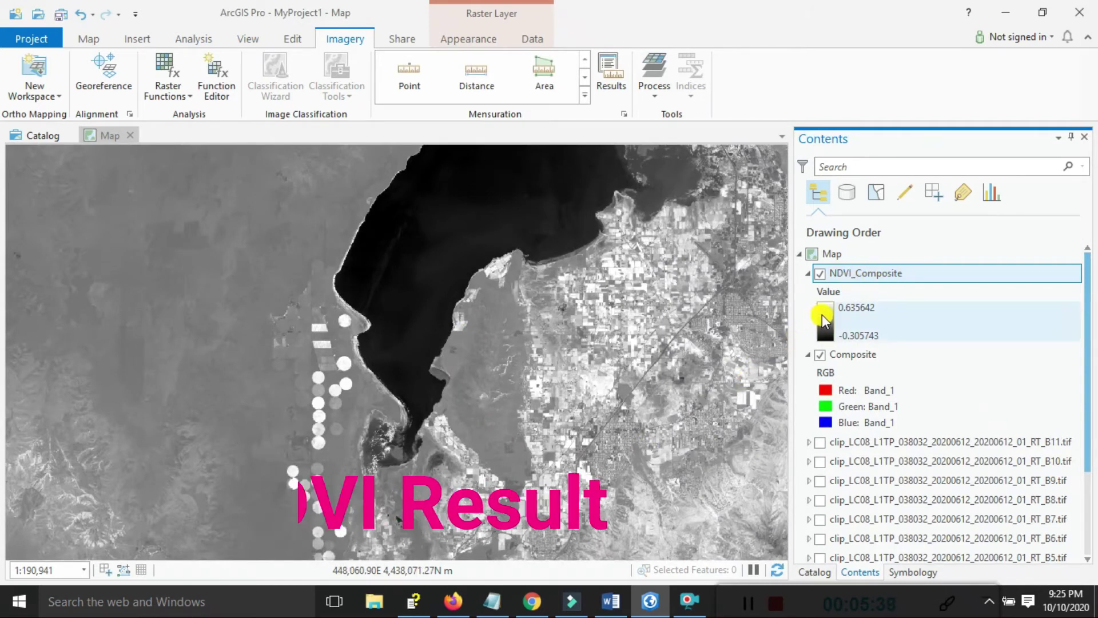
left_click(821, 355)
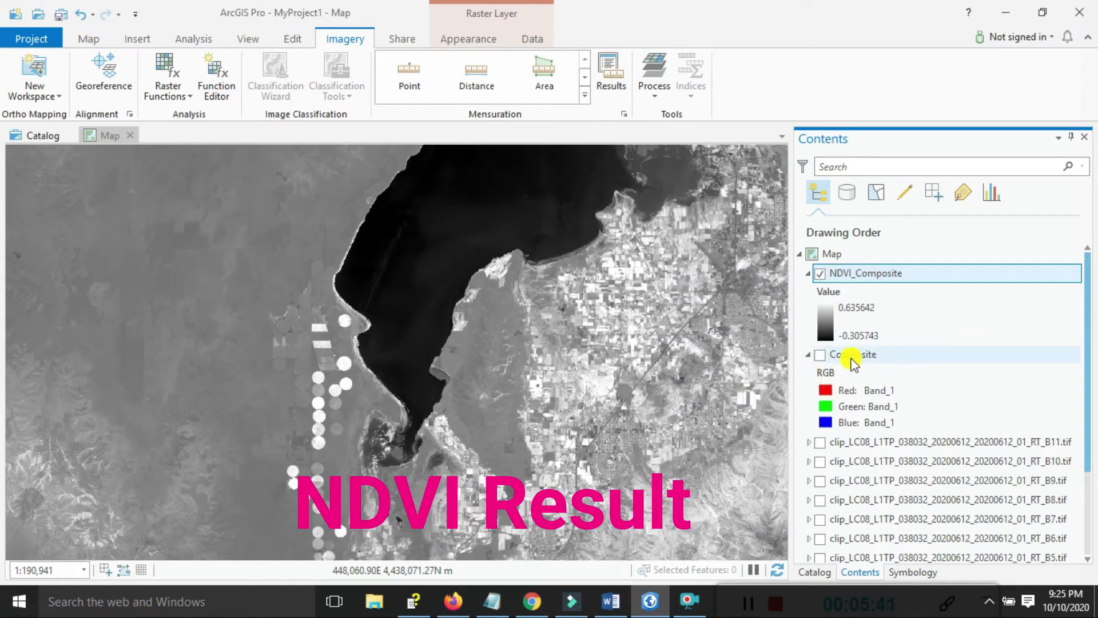
Try colour ramps on NDVI_Composite's stretch, settling on one running from red to green
left_click(827, 319)
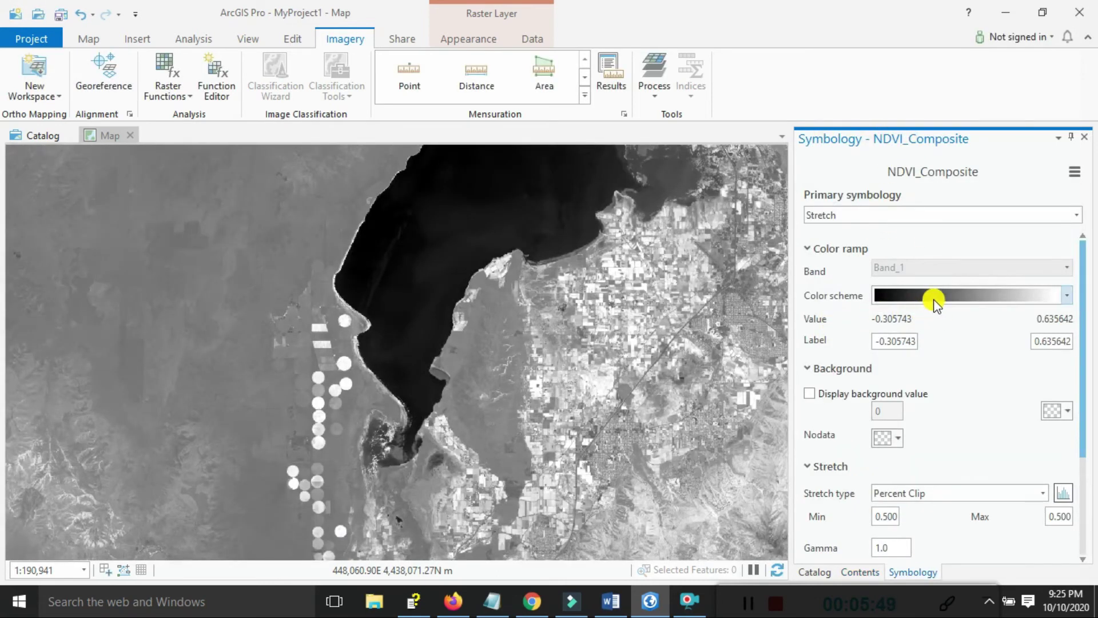
left_click(935, 300)
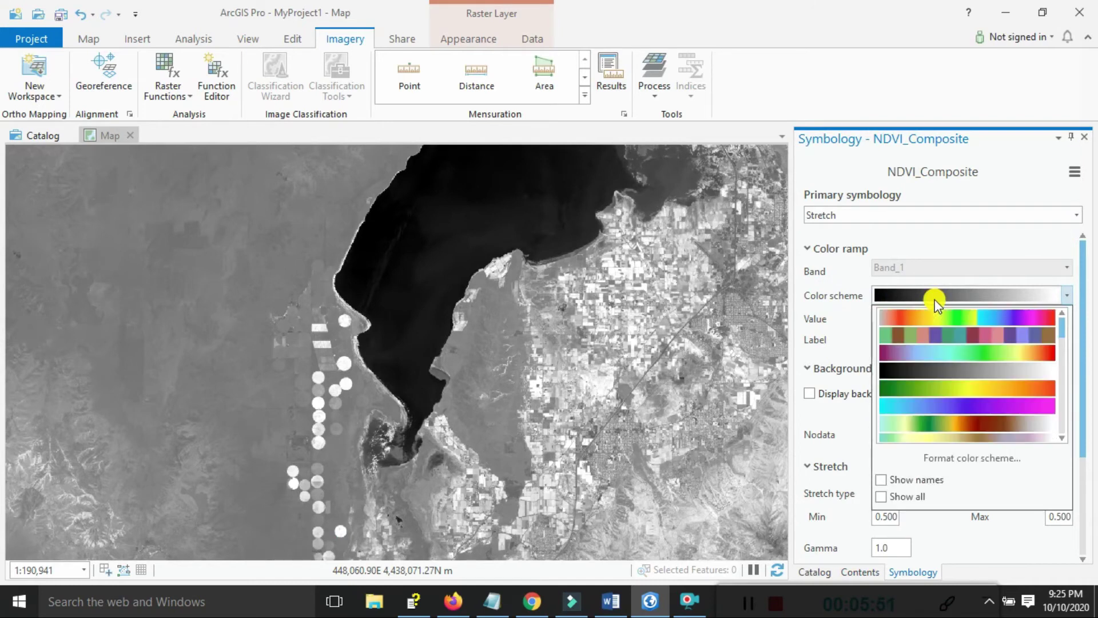
left_click(941, 387)
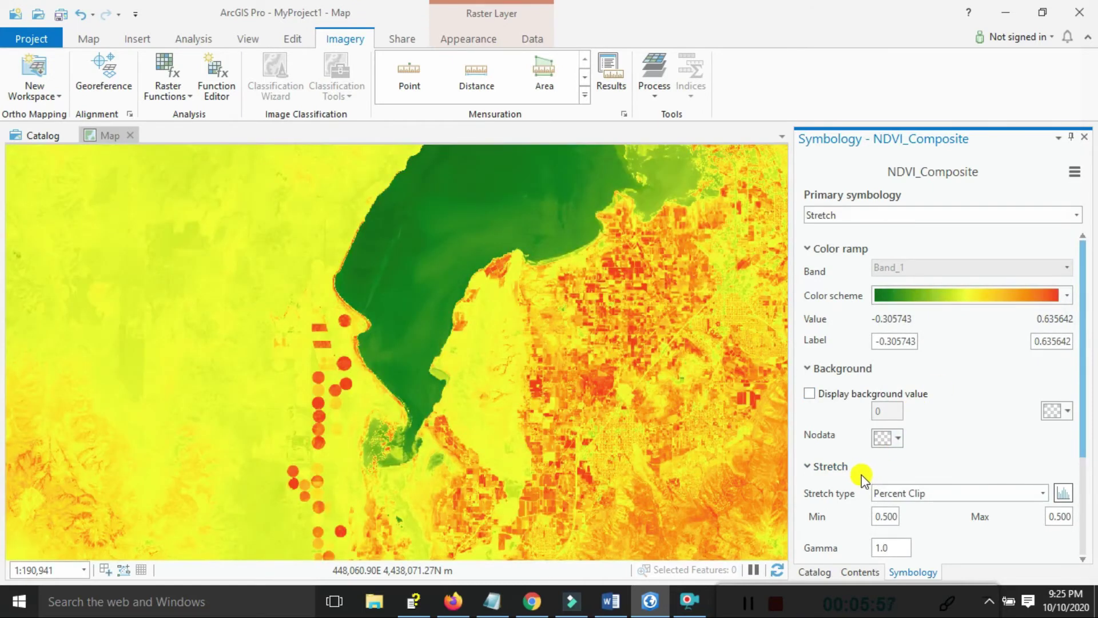
left_click(950, 296)
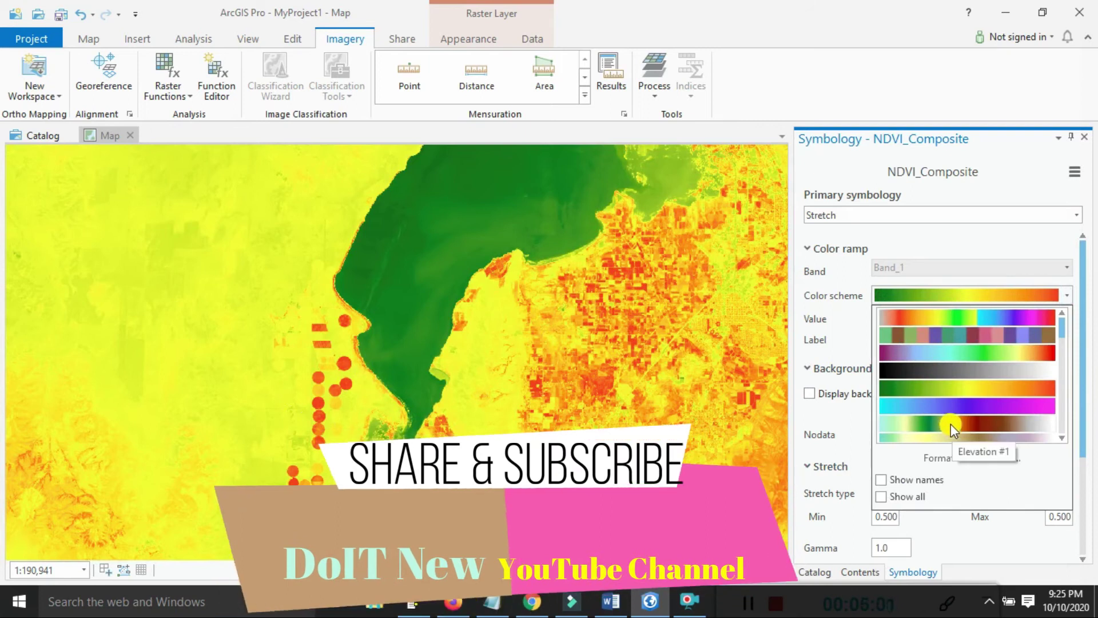
scroll(950, 424, "down", 3)
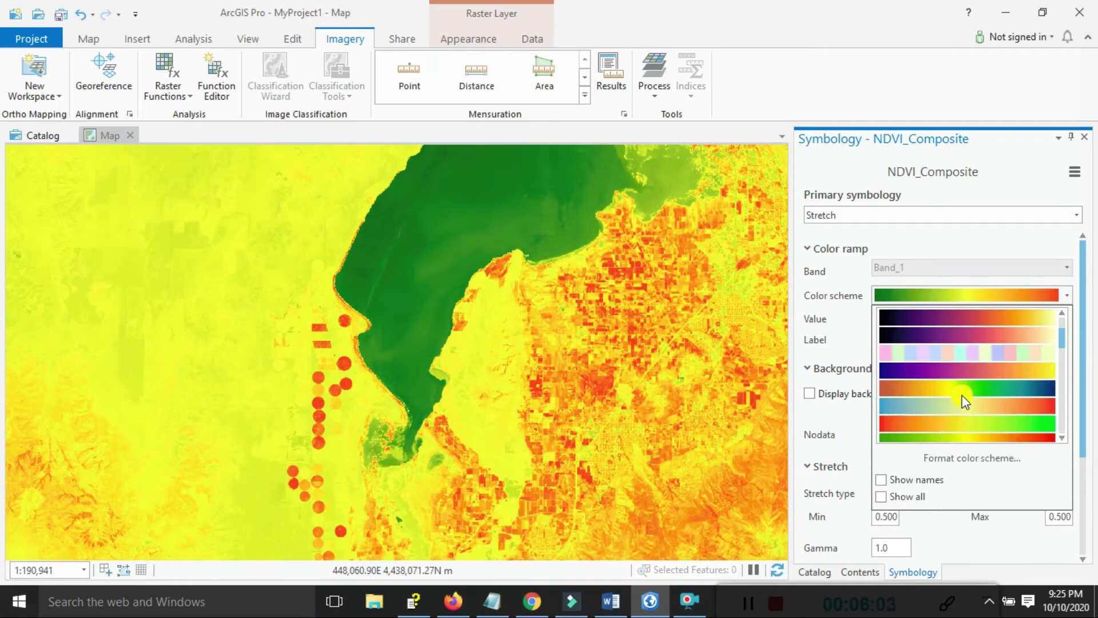
scroll(966, 403, "down", 1)
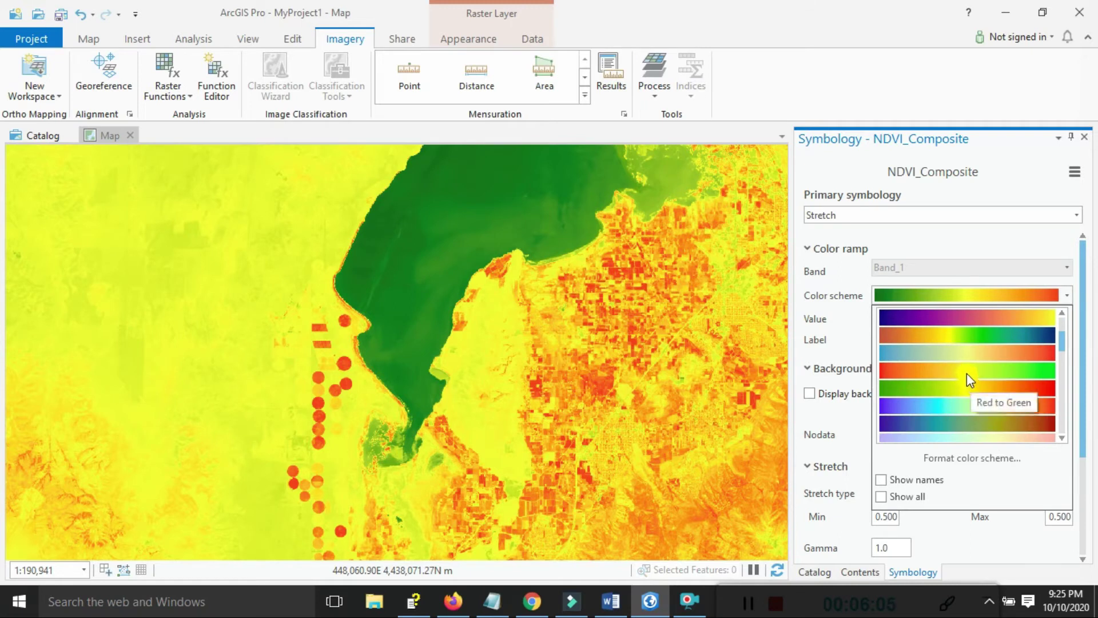
left_click(967, 391)
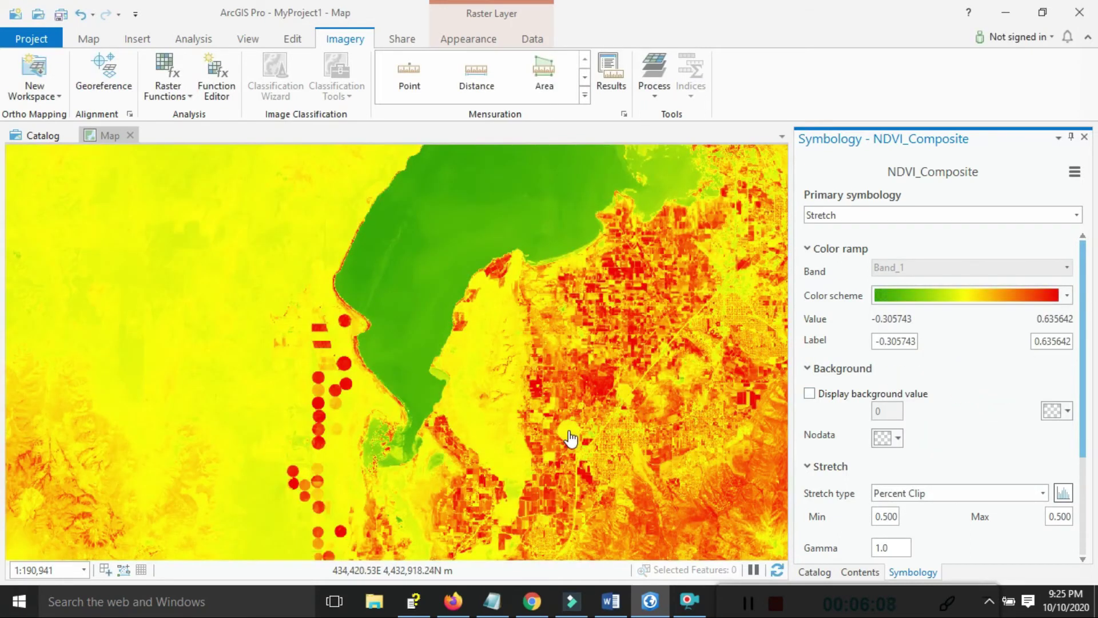
left_click(913, 297)
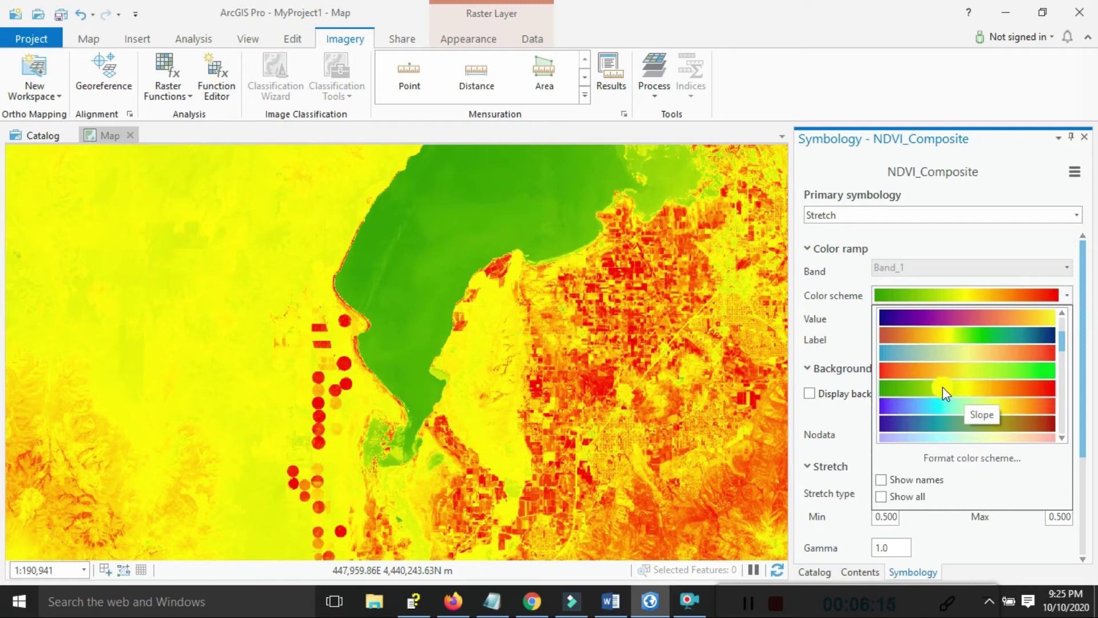
left_click(946, 377)
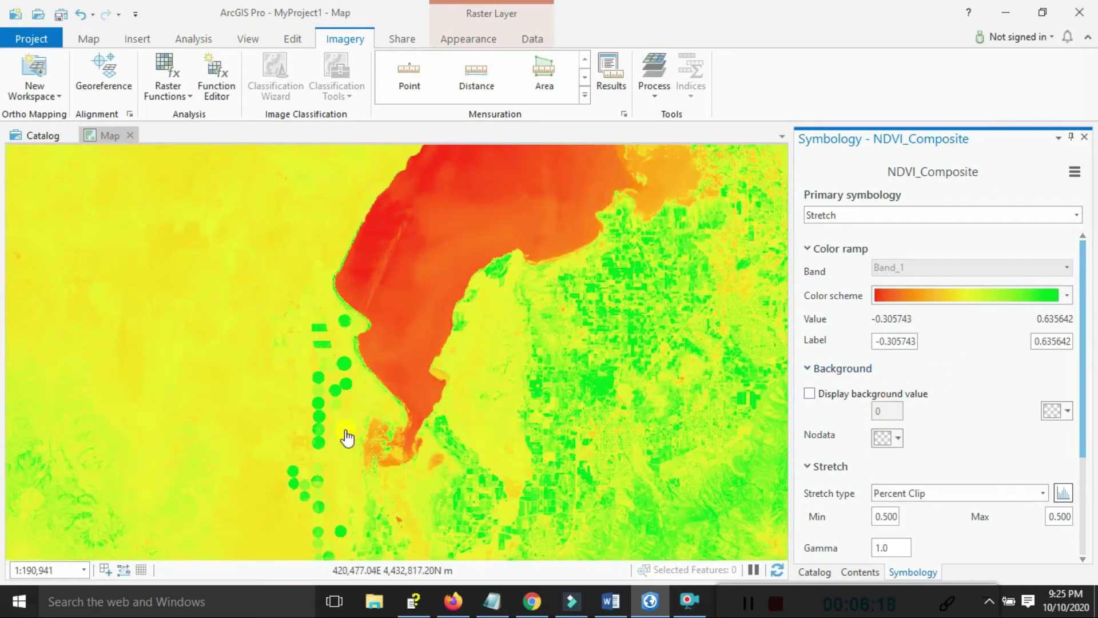
Zoom to about 1:50,000 on the irrigation circles and pan to centre them
scroll(319, 409, "down", 2)
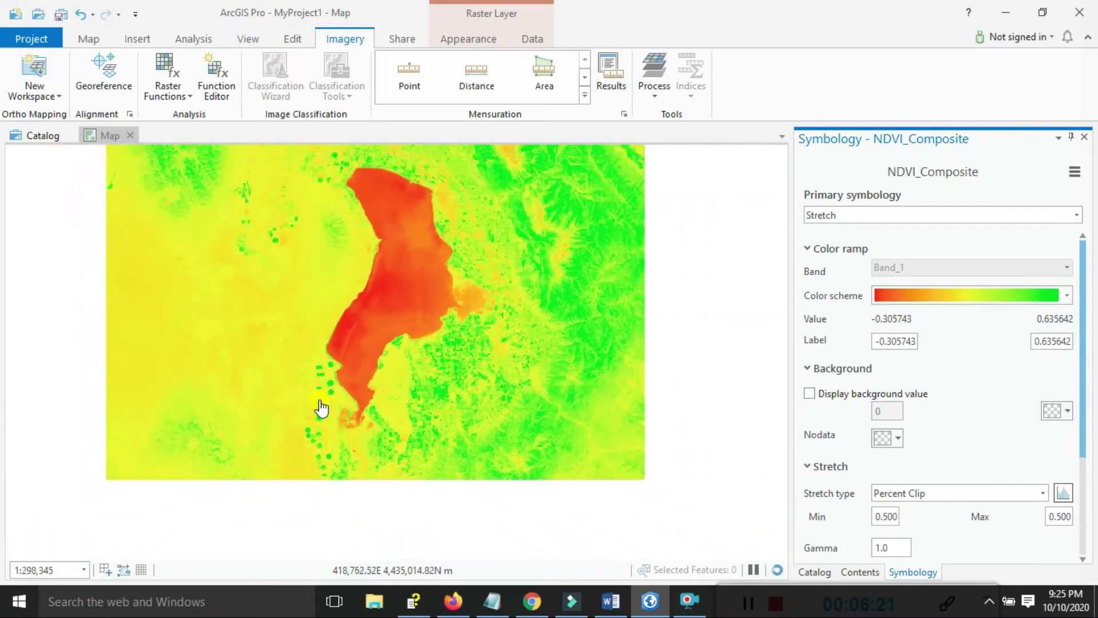
scroll(316, 403, "up", 1)
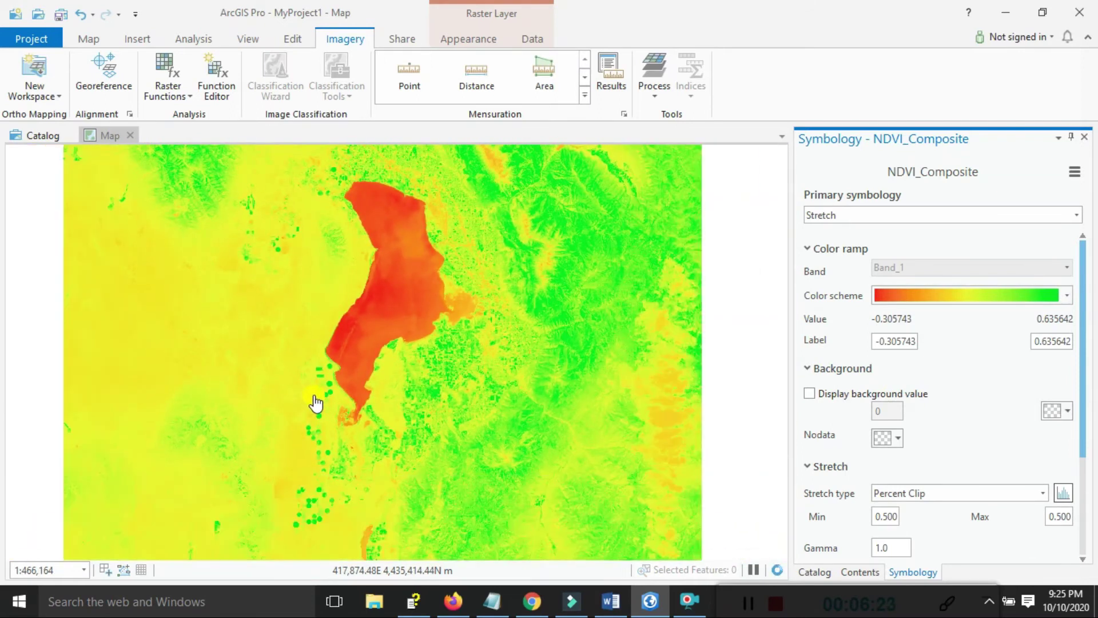
scroll(319, 409, "up", 4)
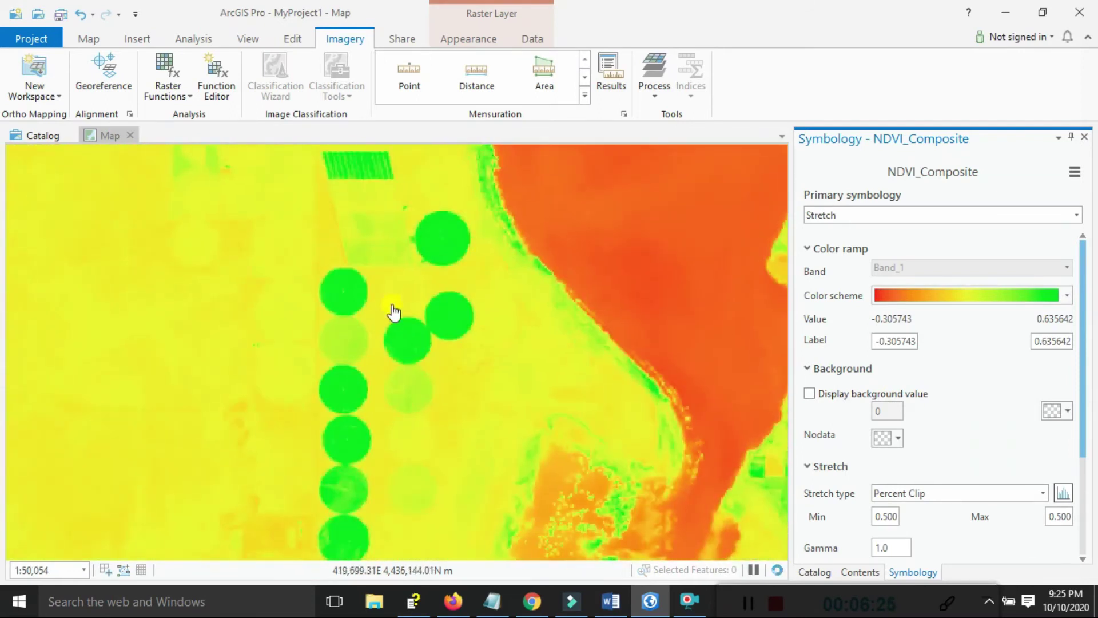
left_click_drag(404, 307, 404, 284)
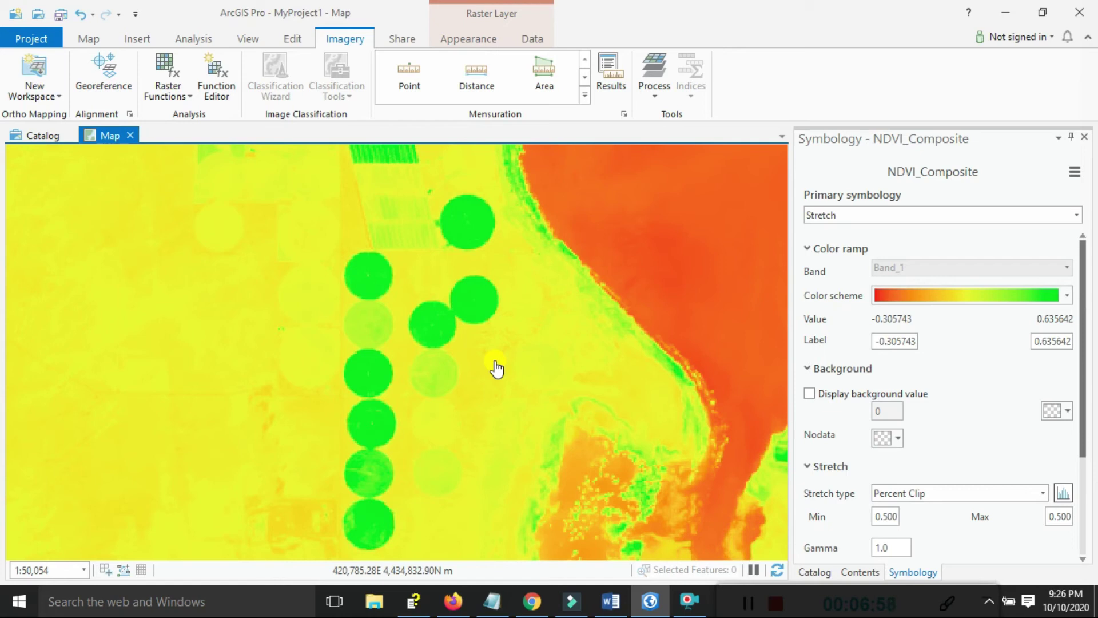
Switch the NDVI_Composite symbology to Classify with 5 Natural Breaks (Jenks) classes
left_click(876, 213)
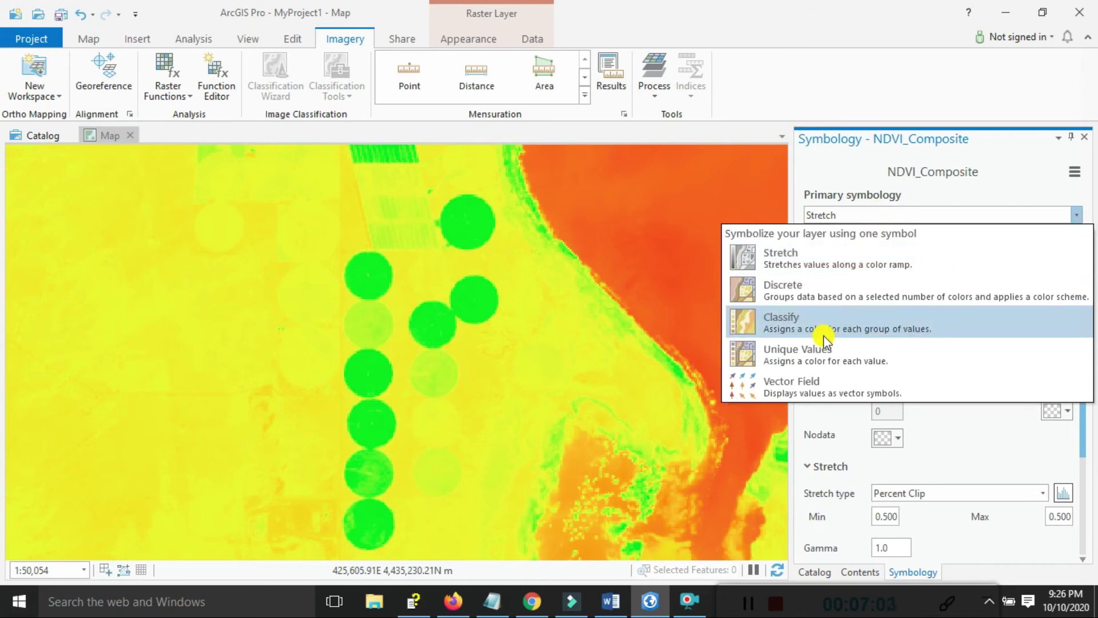
left_click(806, 326)
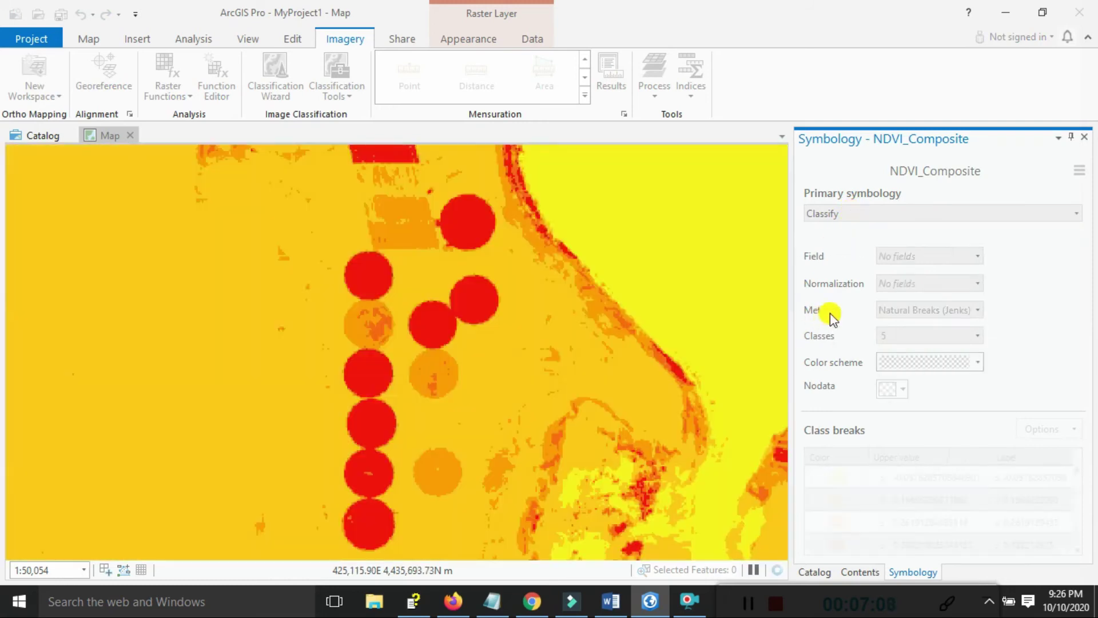
scroll(506, 446, "up", 4)
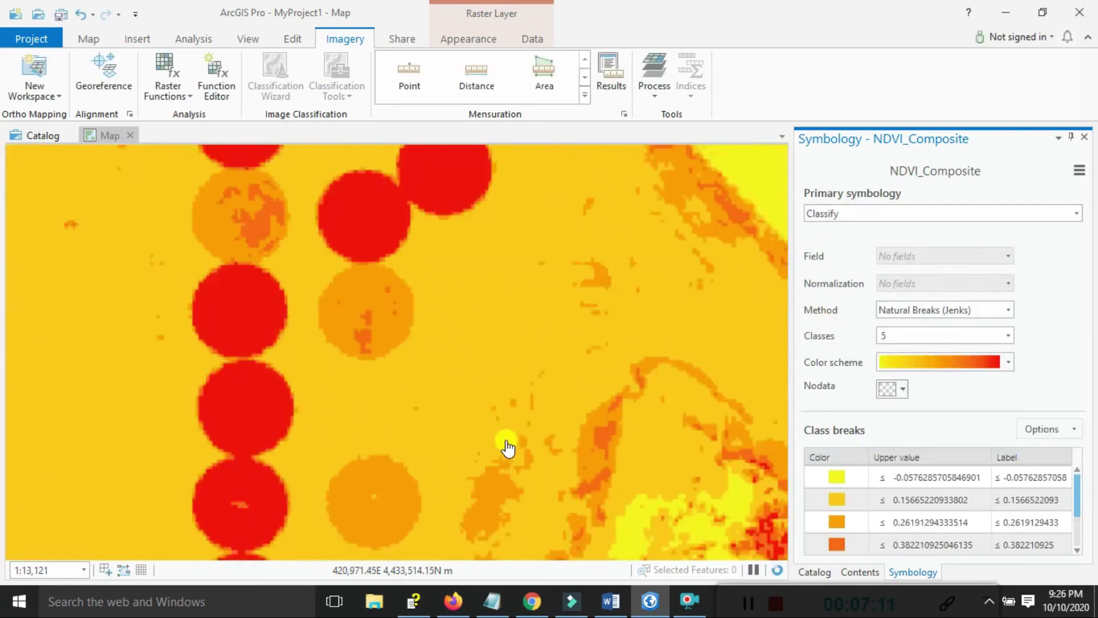
scroll(506, 446, "down", 7)
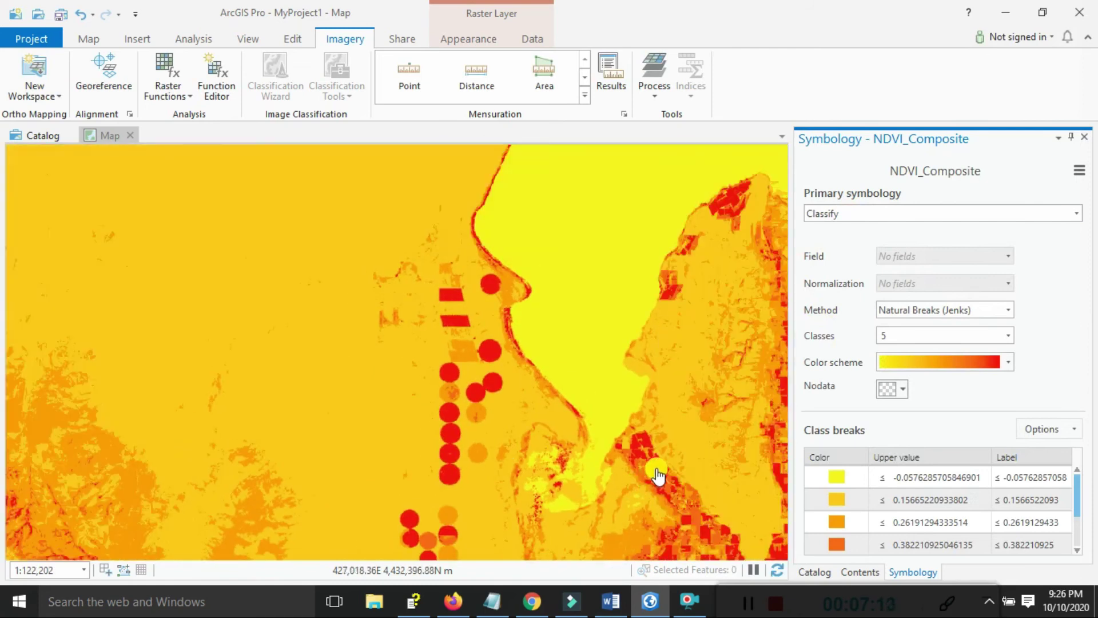
left_click(606, 447)
left_click_drag(607, 447, 544, 363)
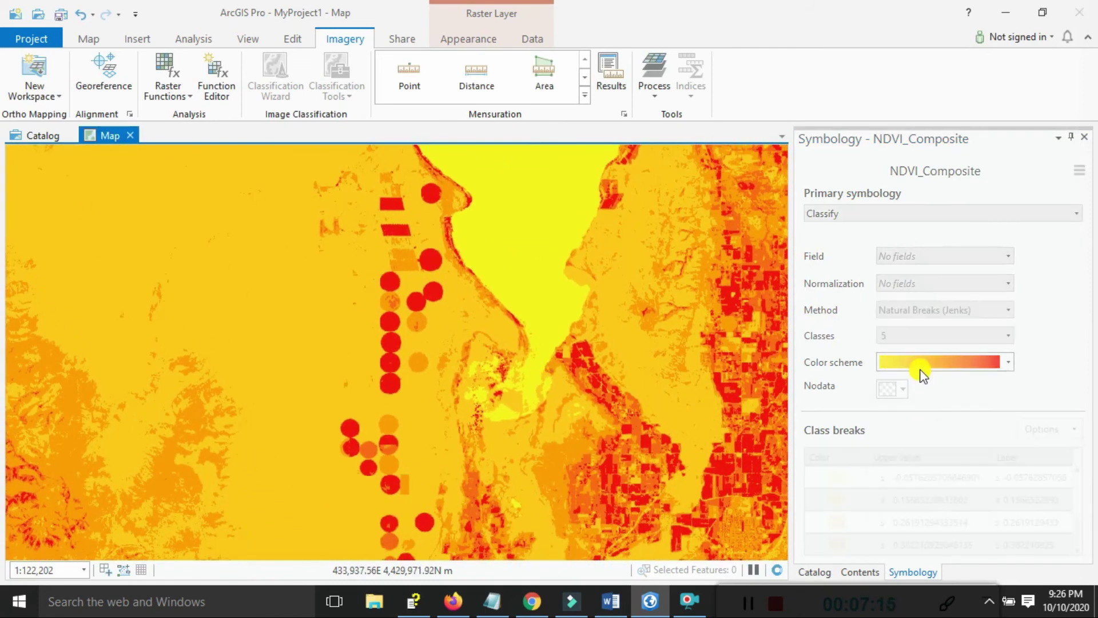
Review the second and third class break values and apply a green-to-red colour scheme
left_click(890, 498)
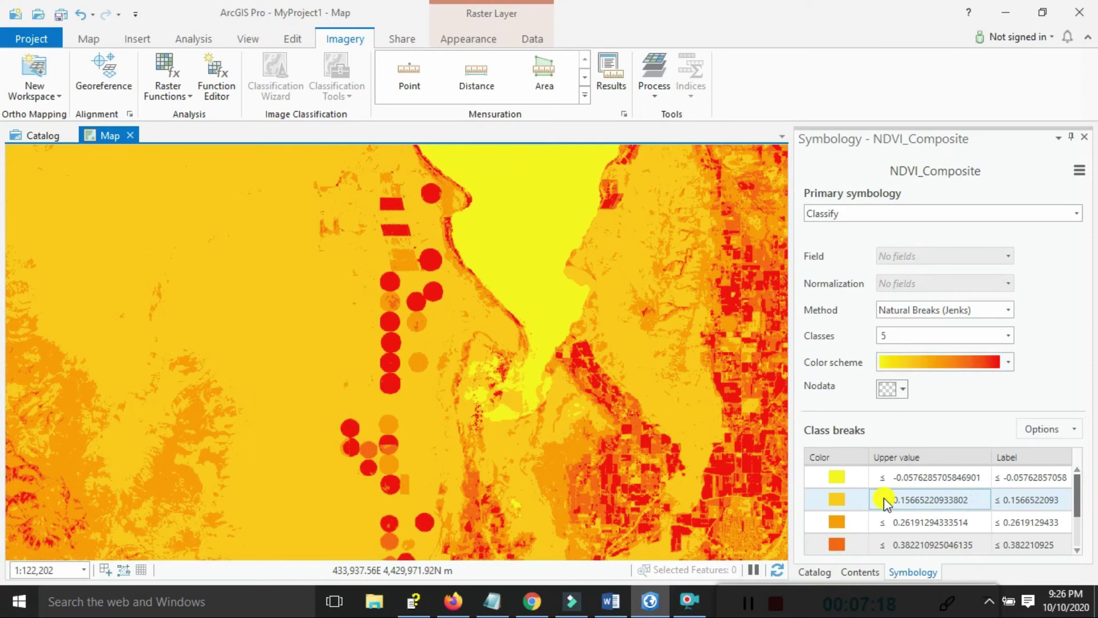
left_click(884, 521)
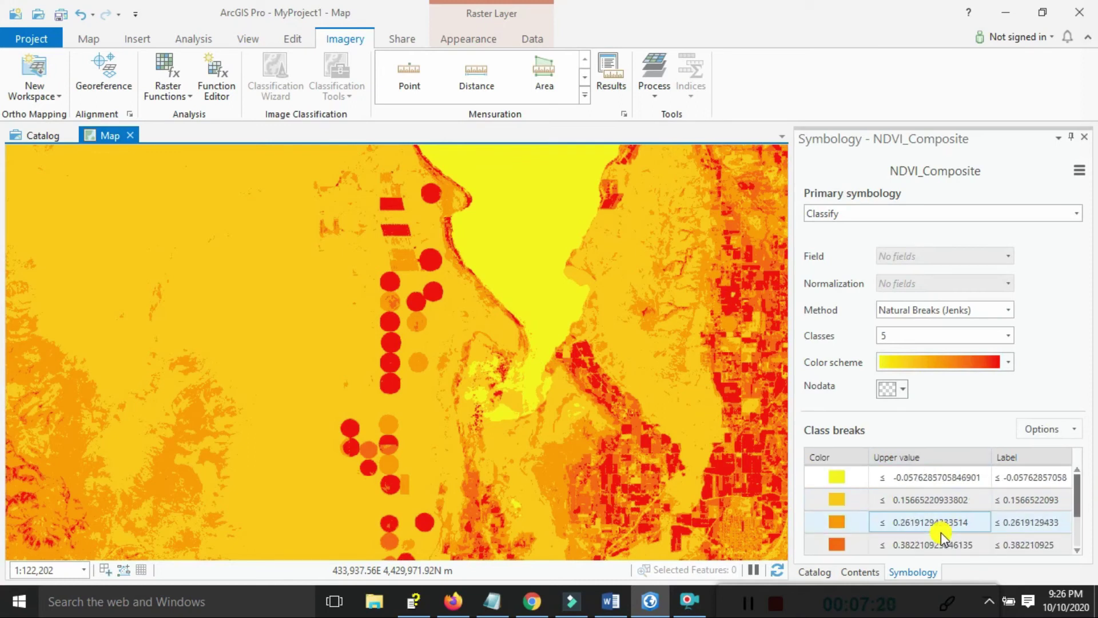
left_click(942, 362)
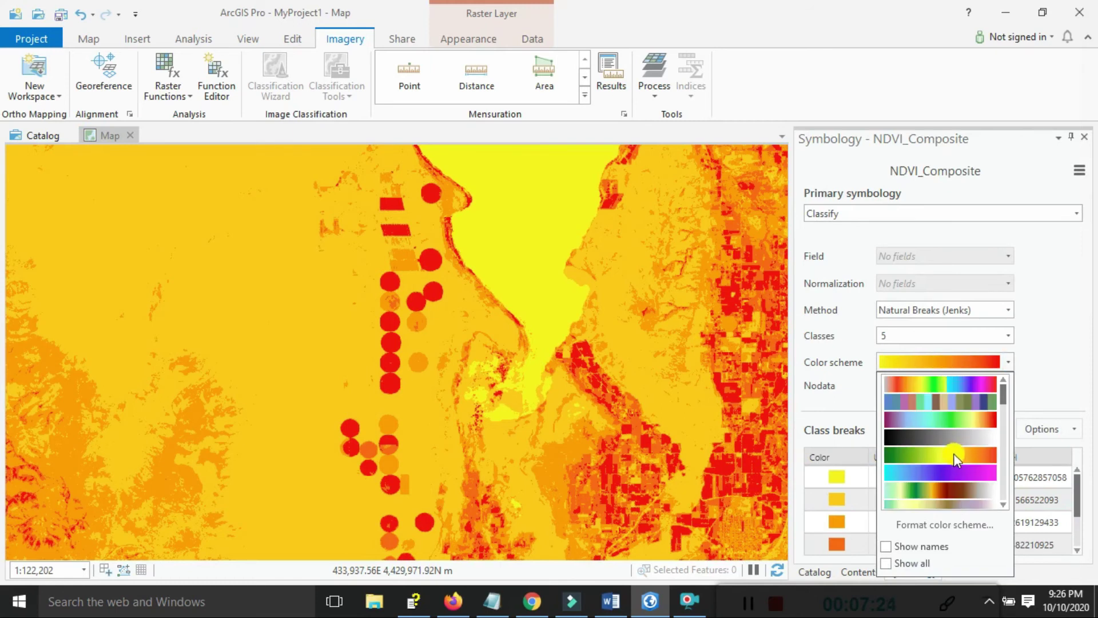
left_click(954, 455)
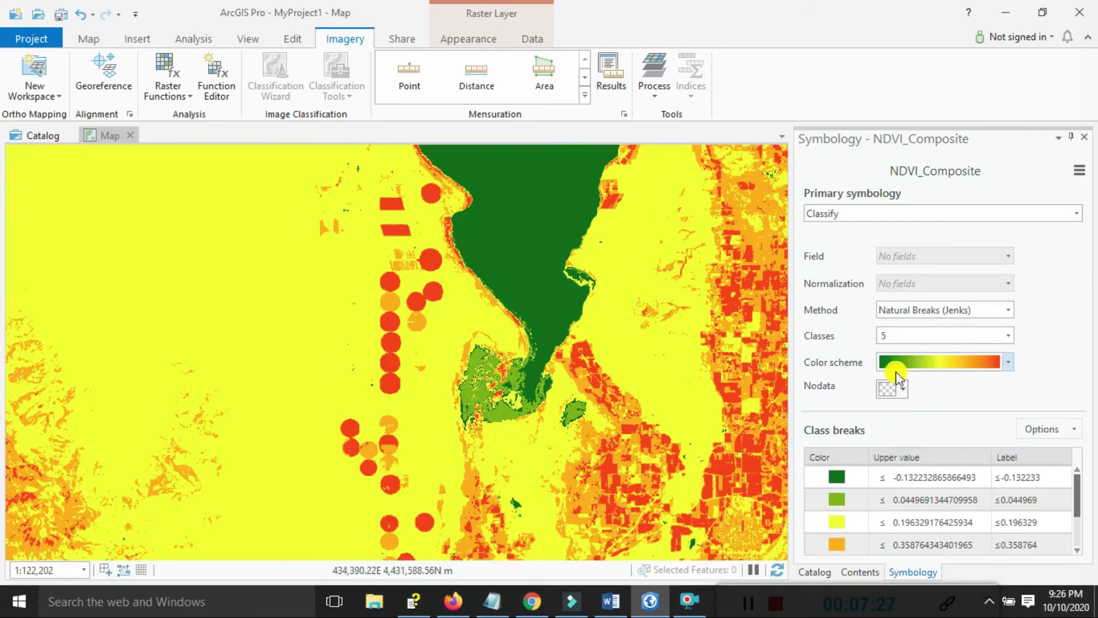
Recolour the five NDVI classes with a red-to-green colour ramp instead
left_click(897, 361)
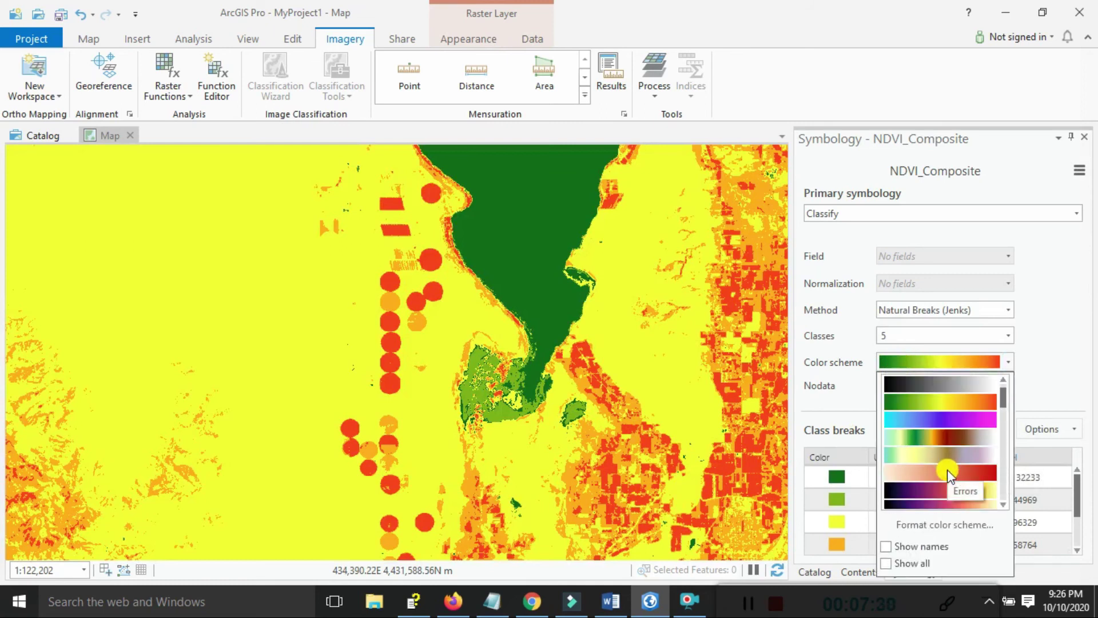
scroll(947, 469, "down", 3)
left_click(934, 388)
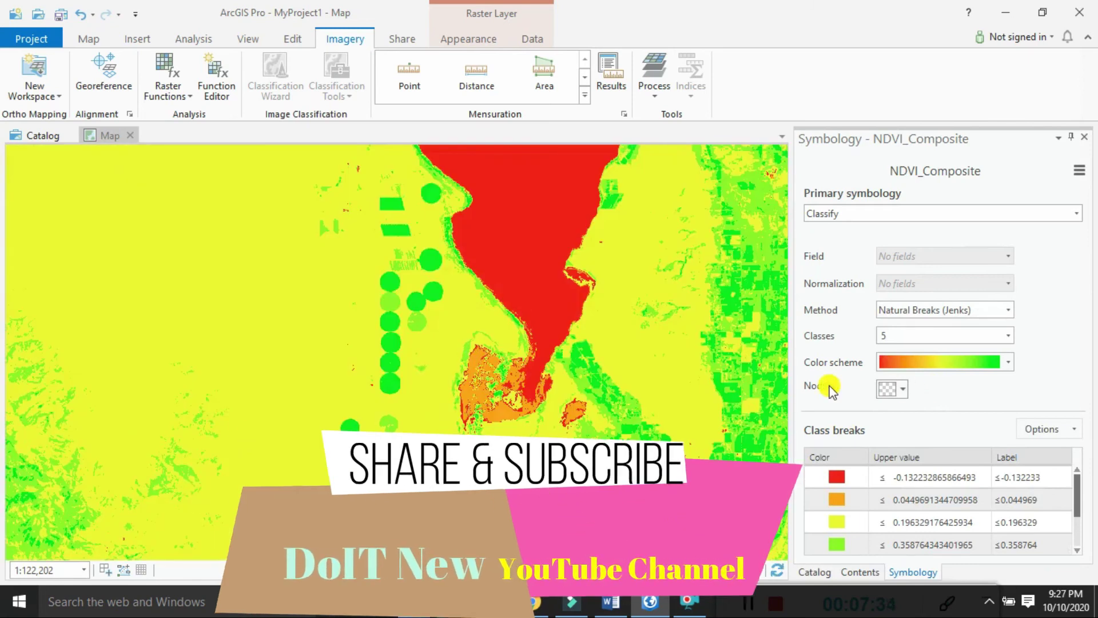
scroll(544, 435, "up", 4)
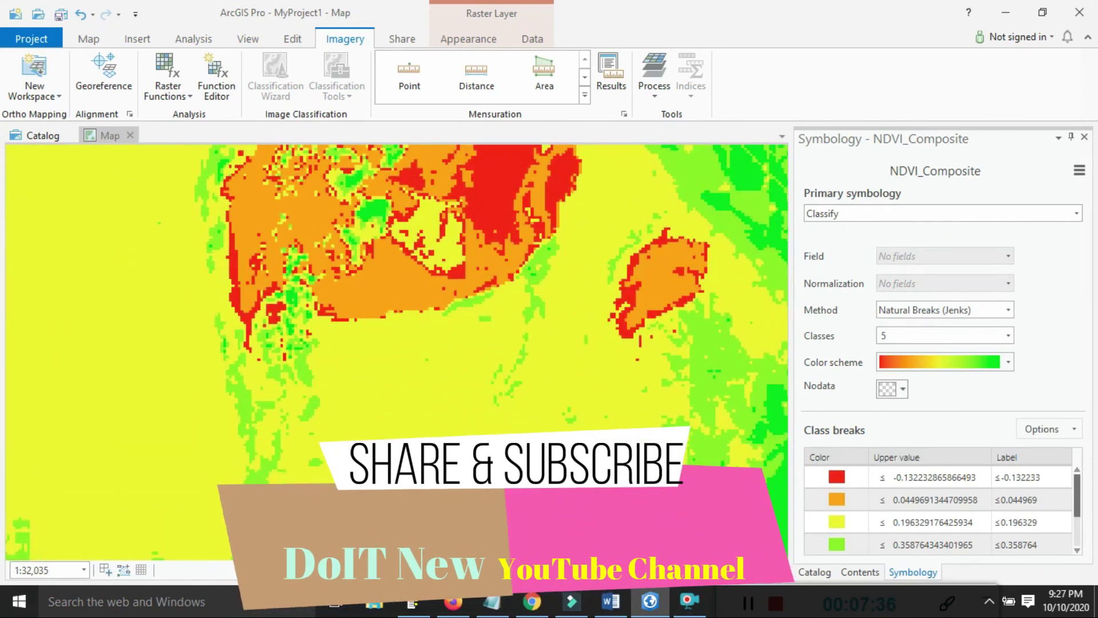
scroll(544, 465, "down", 8)
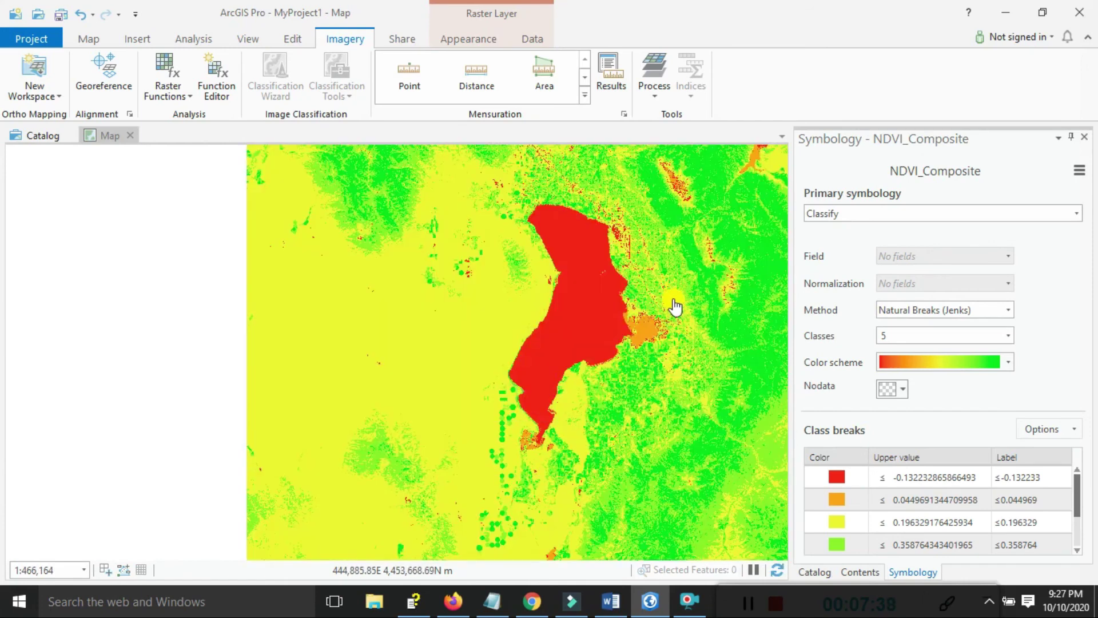
Centre the lake in the map and bring up colour choices for the lowest class
left_click_drag(675, 306, 616, 288)
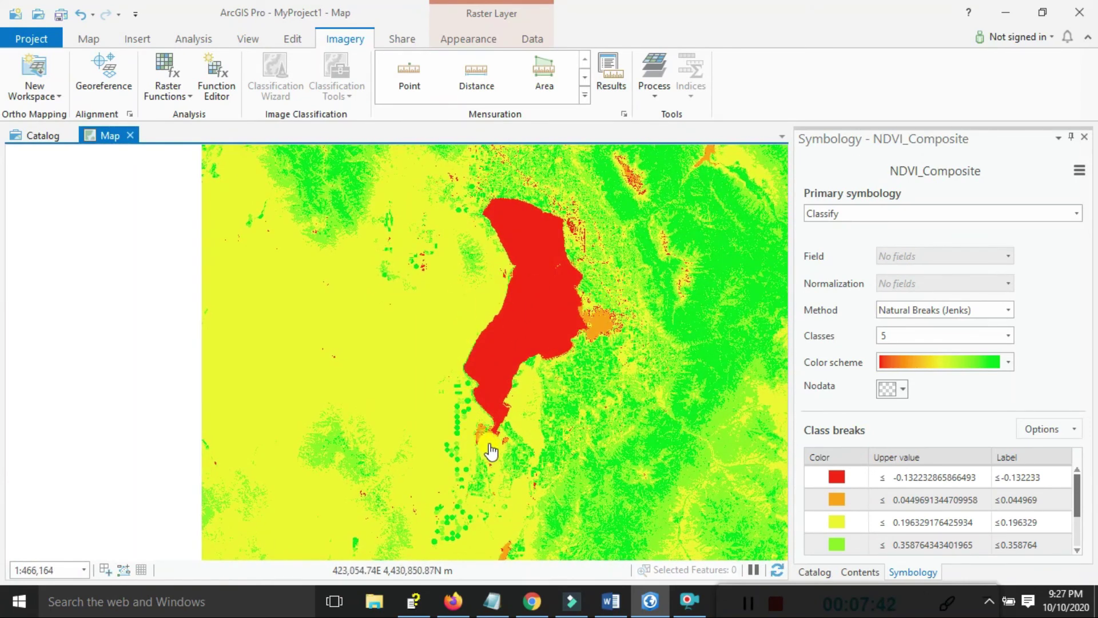
left_click_drag(642, 473, 540, 400)
scroll(480, 346, "up", 3)
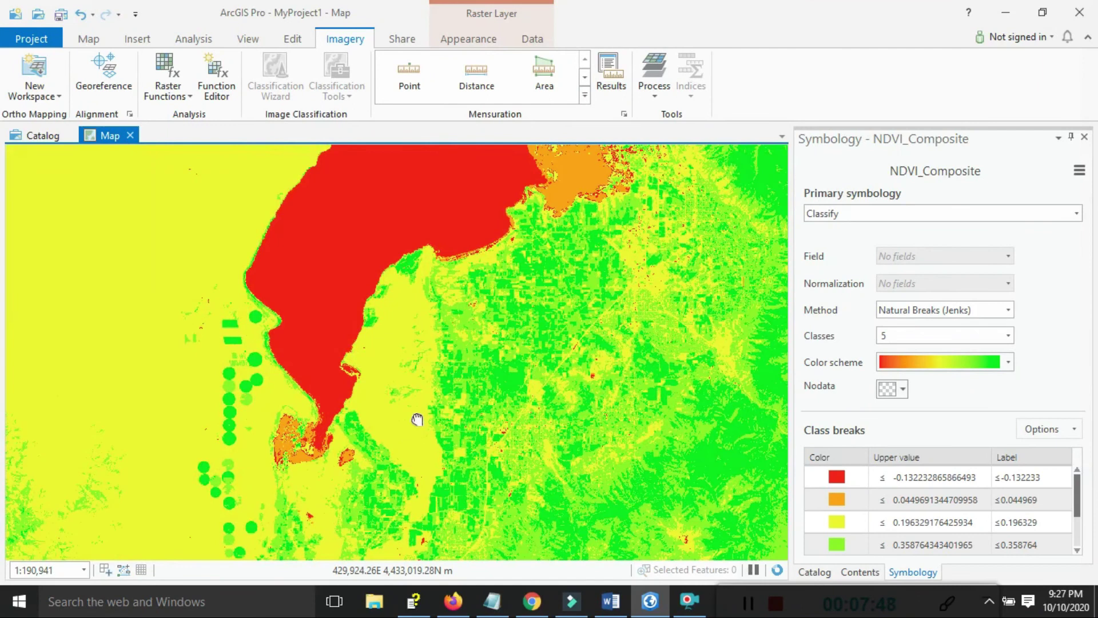
left_click_drag(418, 419, 498, 343)
left_click(837, 476)
Make the lowest NDVI class (≤ -0.132233) blue and view the lake's northern shore
left_click(961, 266)
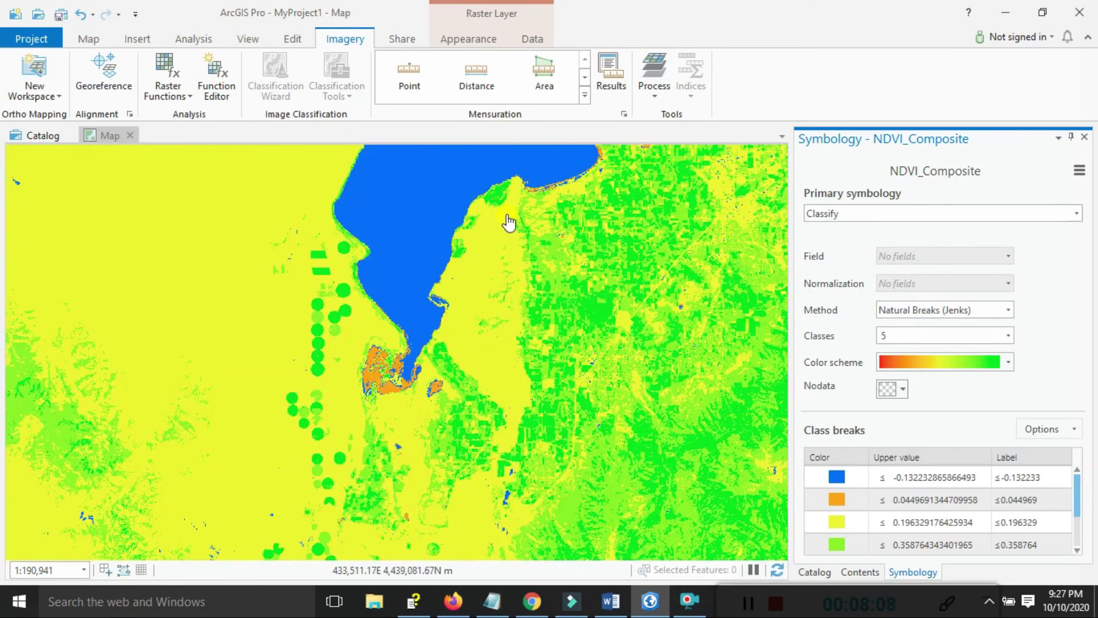
left_click_drag(503, 306, 505, 426)
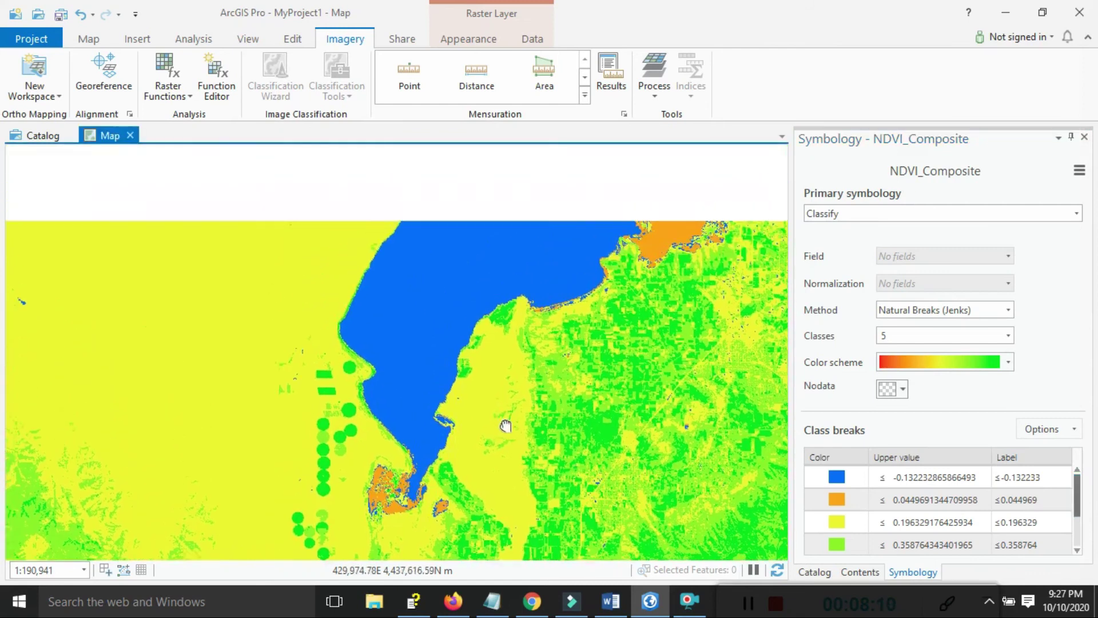
scroll(548, 446, "up", 2)
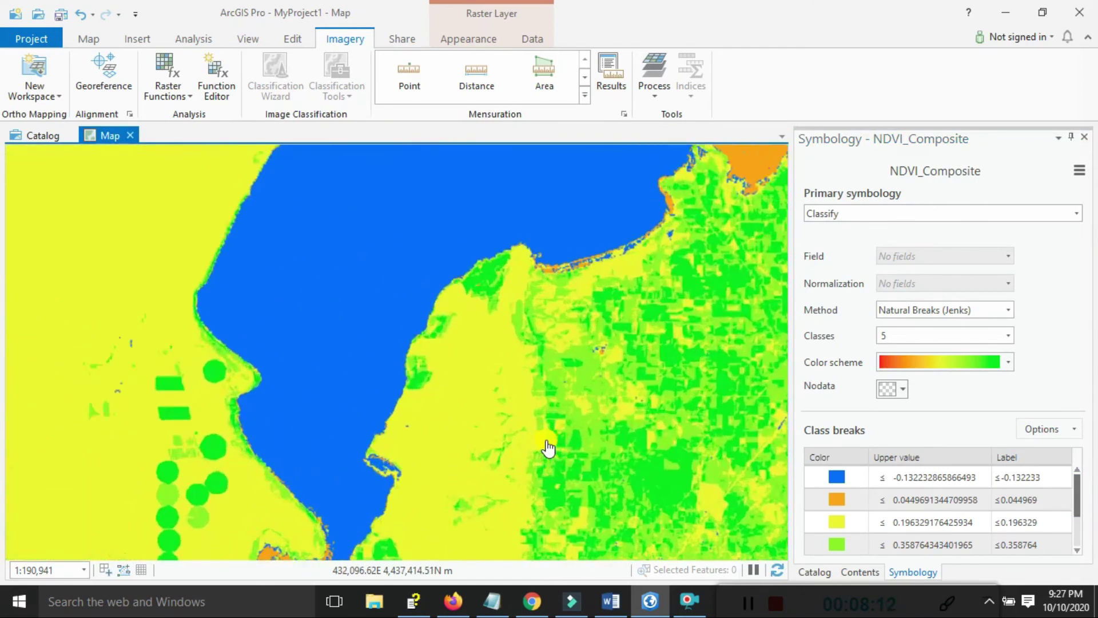
scroll(547, 447, "down", 2)
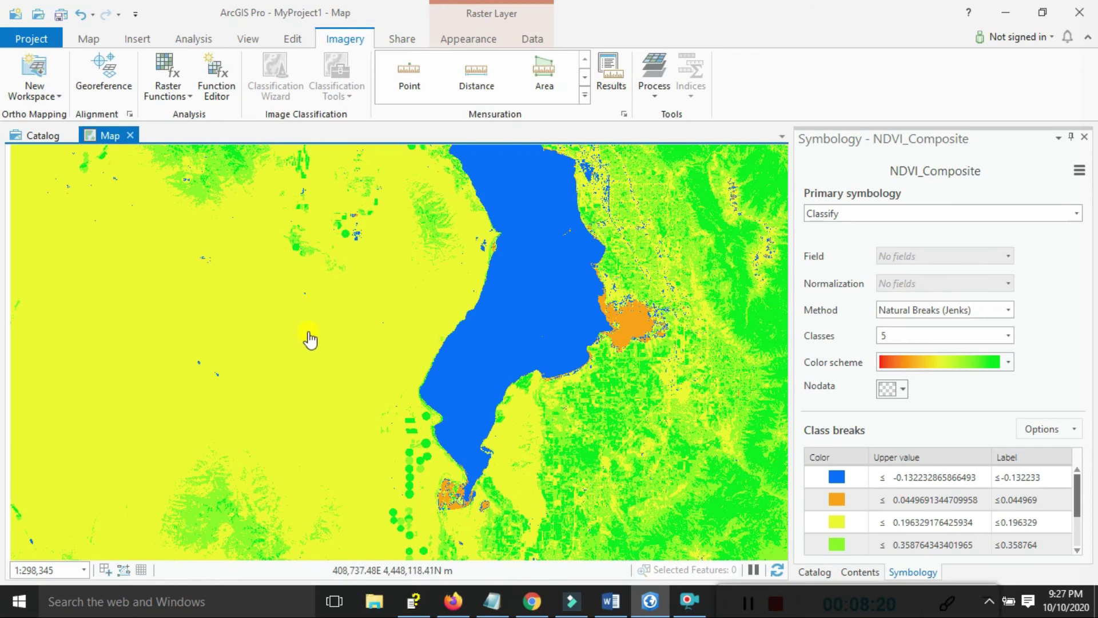
Survey the farmland east of the lake, then frame the blue lake and orange city
left_click_drag(618, 407, 451, 292)
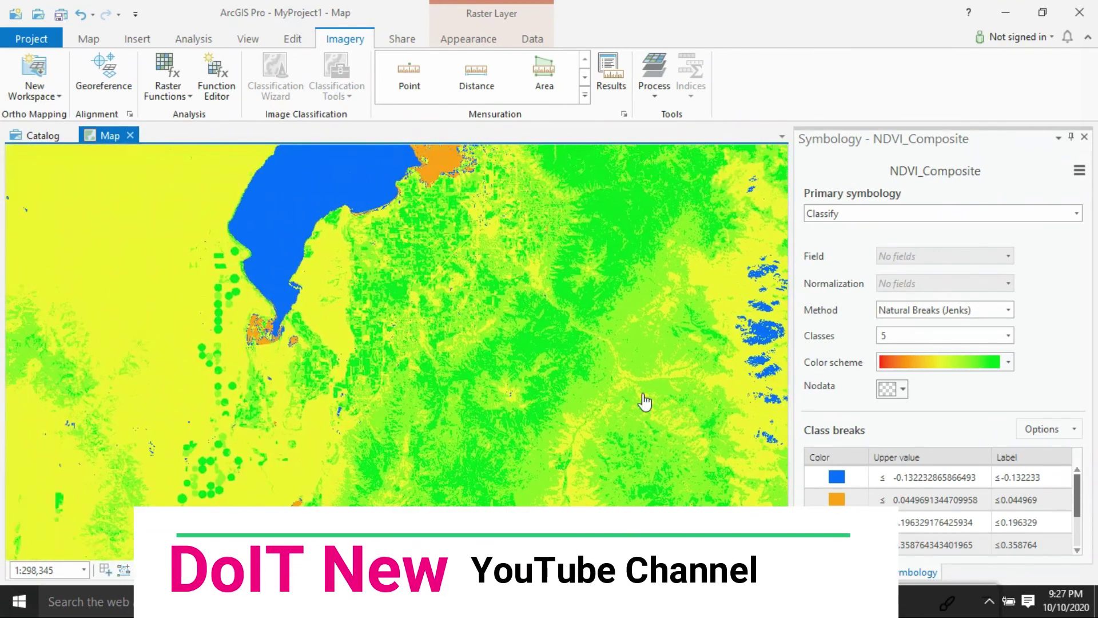
left_click_drag(429, 448, 534, 405)
left_click(540, 346)
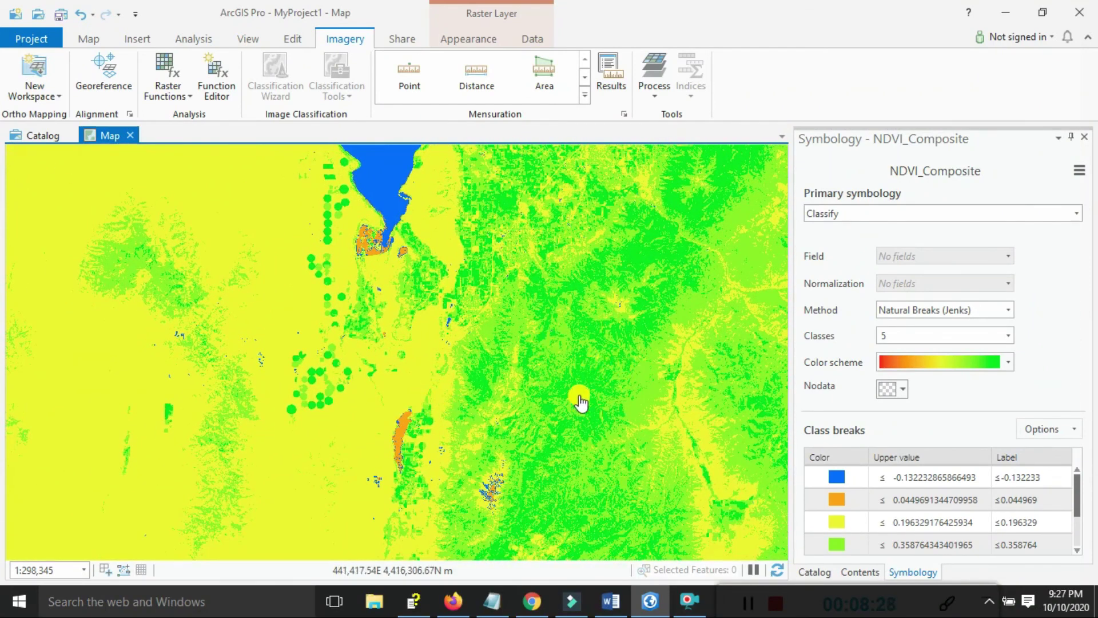
left_click_drag(520, 417, 458, 455)
left_click_drag(529, 263, 534, 385)
left_click(499, 338)
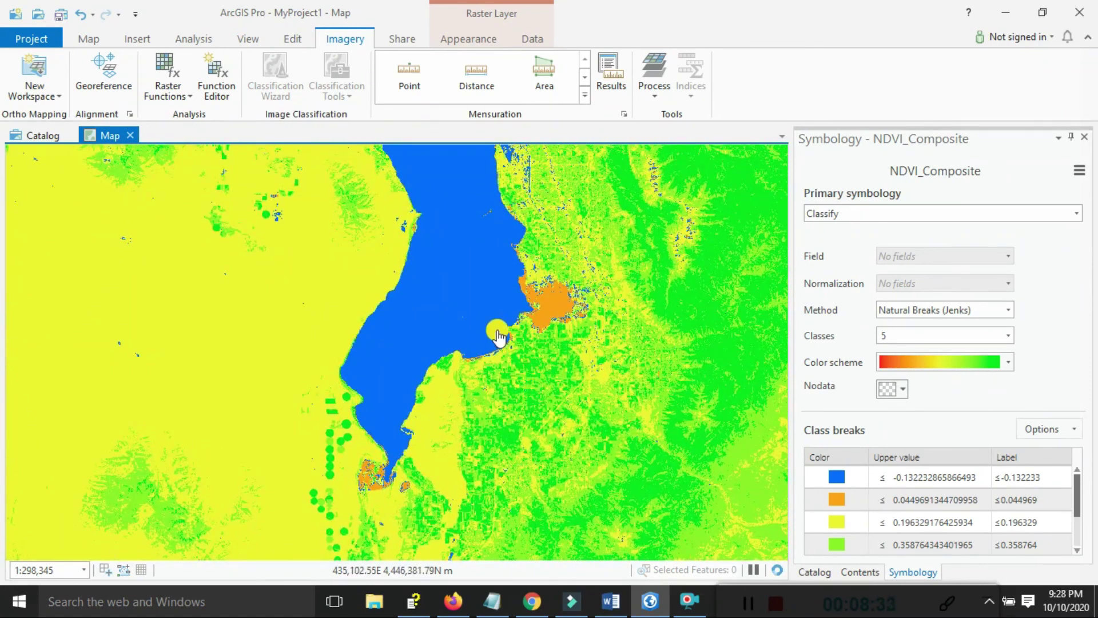
scroll(495, 375, "up", 3)
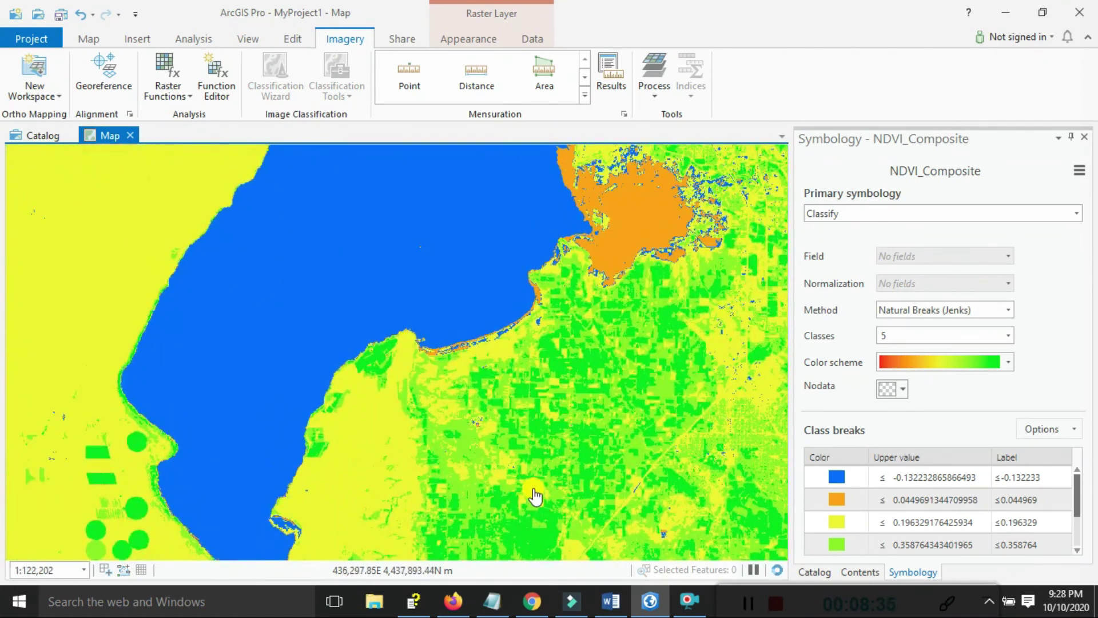
Pan across the circle fields, recentre the lake, and bring up the lowest class's palette
left_click_drag(534, 497, 557, 252)
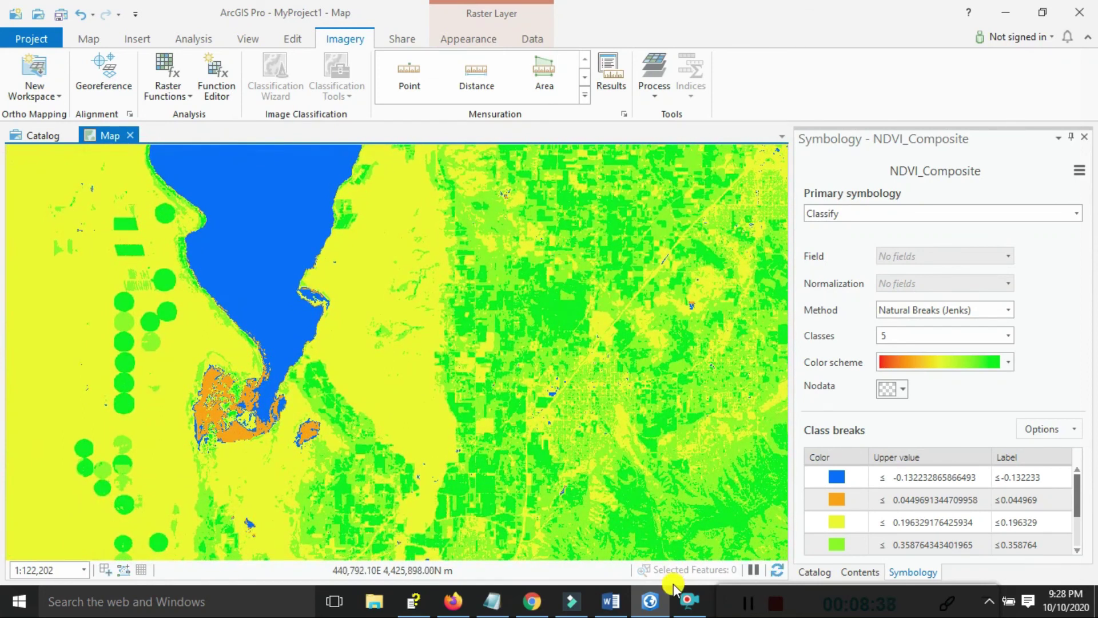
scroll(629, 471, "down", 2)
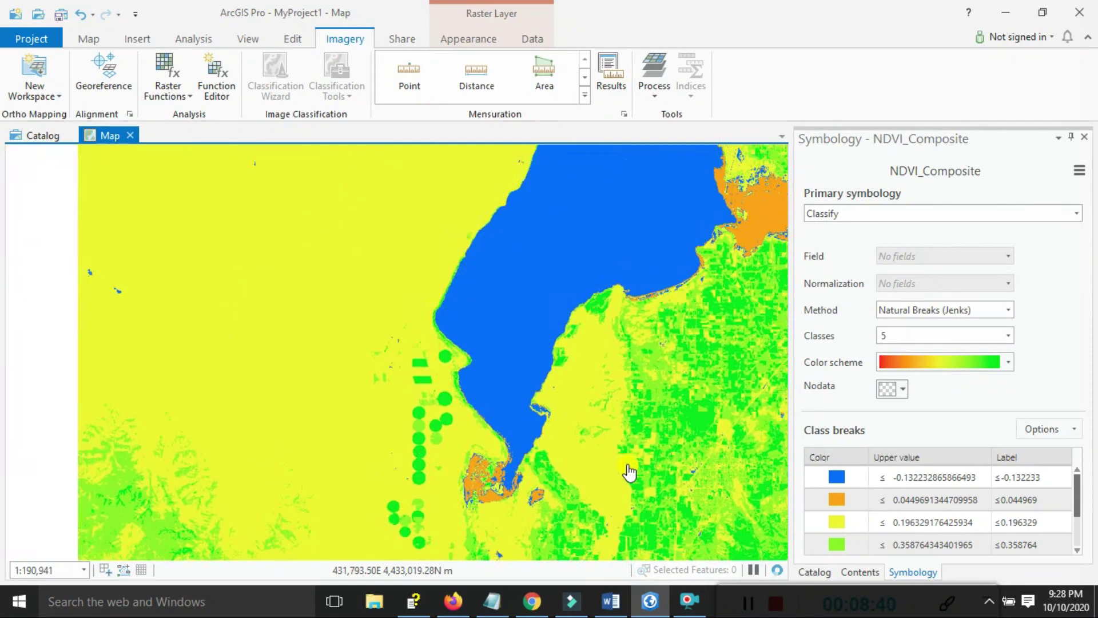
scroll(629, 472, "down", 2)
left_click_drag(713, 436, 529, 499)
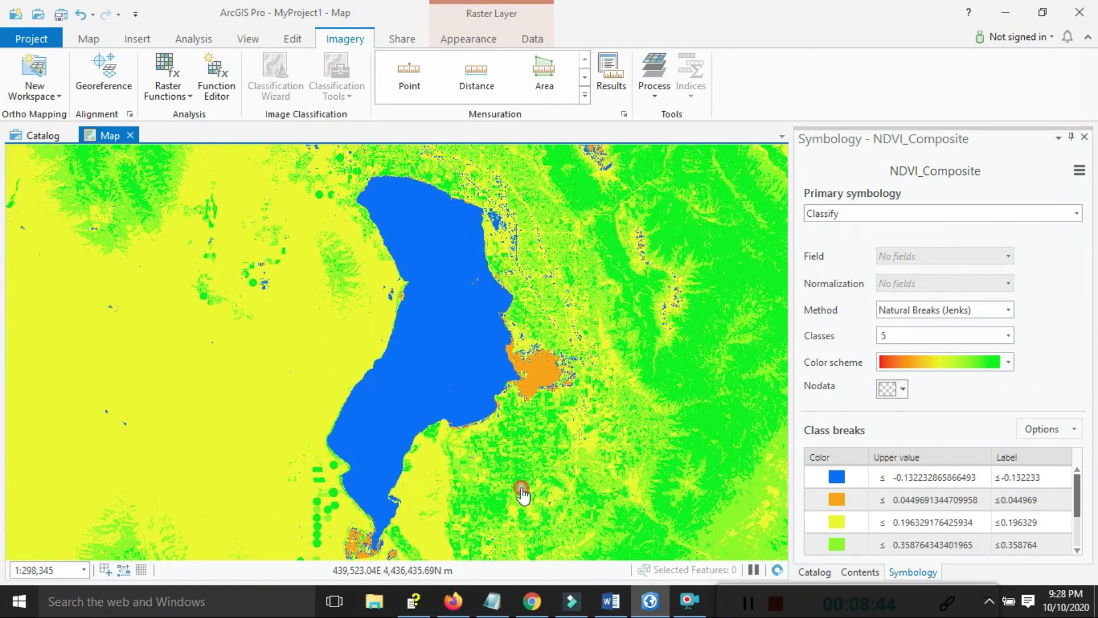
mouse_move(695, 608)
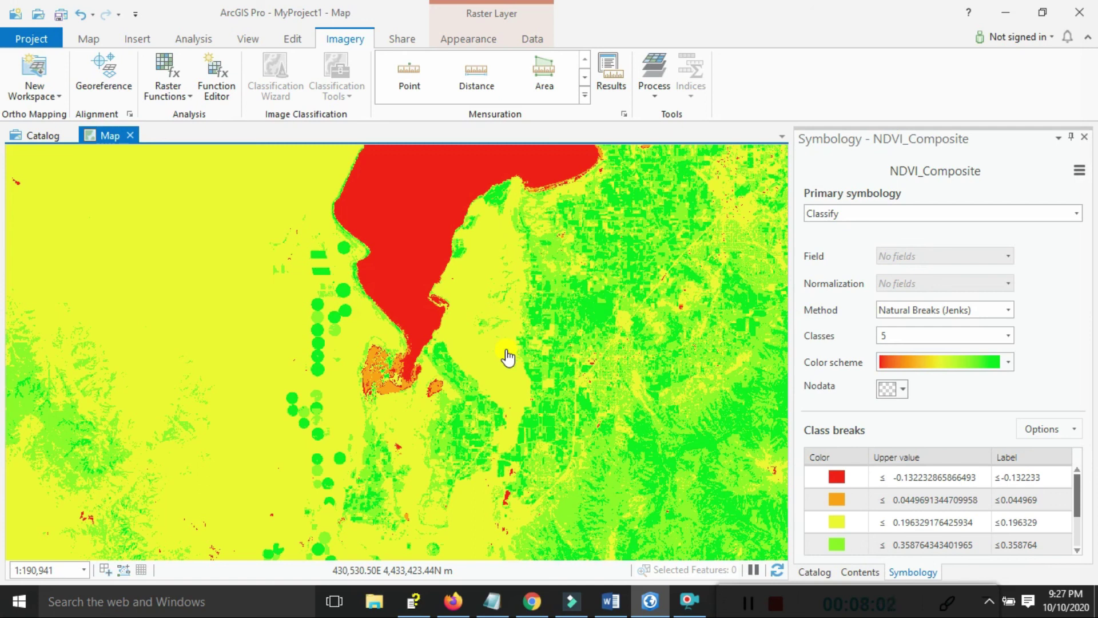
left_click(838, 479)
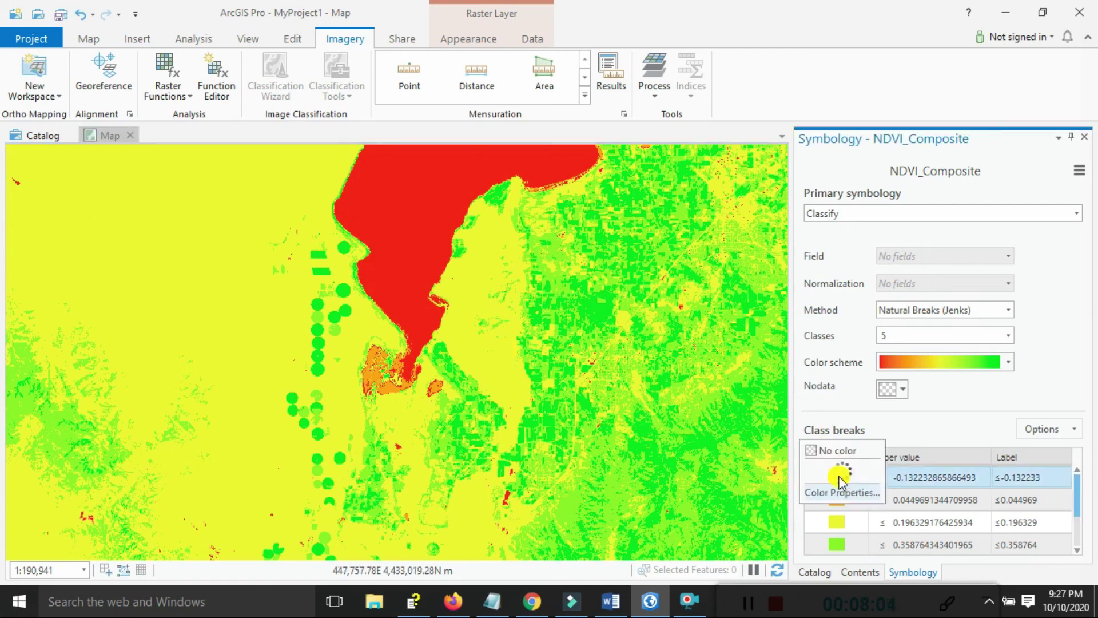